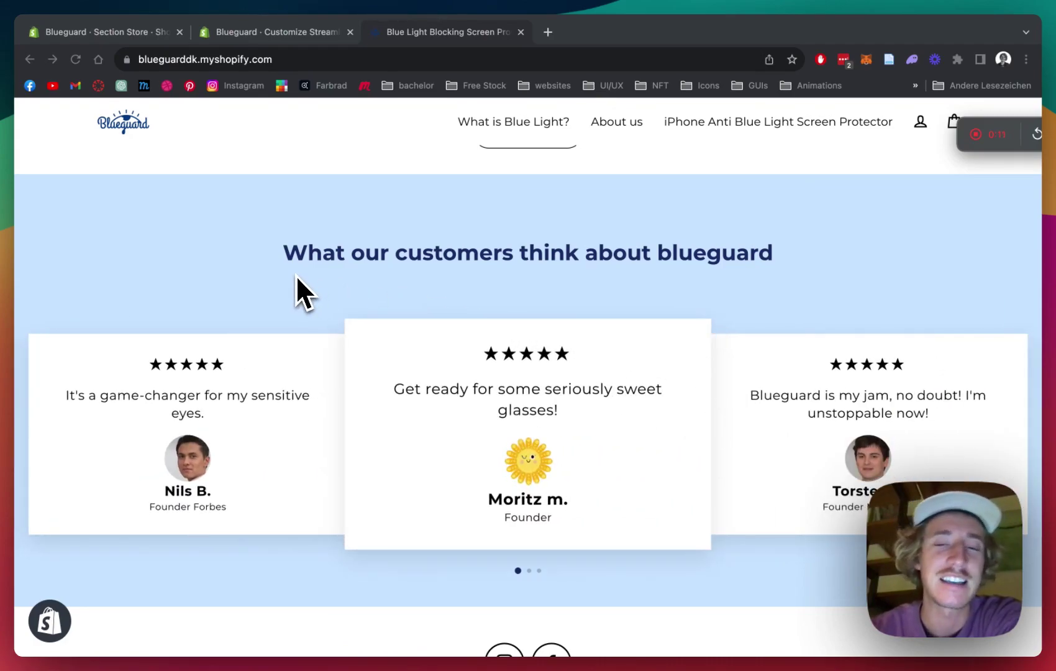
Switch to the Blueguard Section Store admin tab listing the owned sections.
left_click(152, 33)
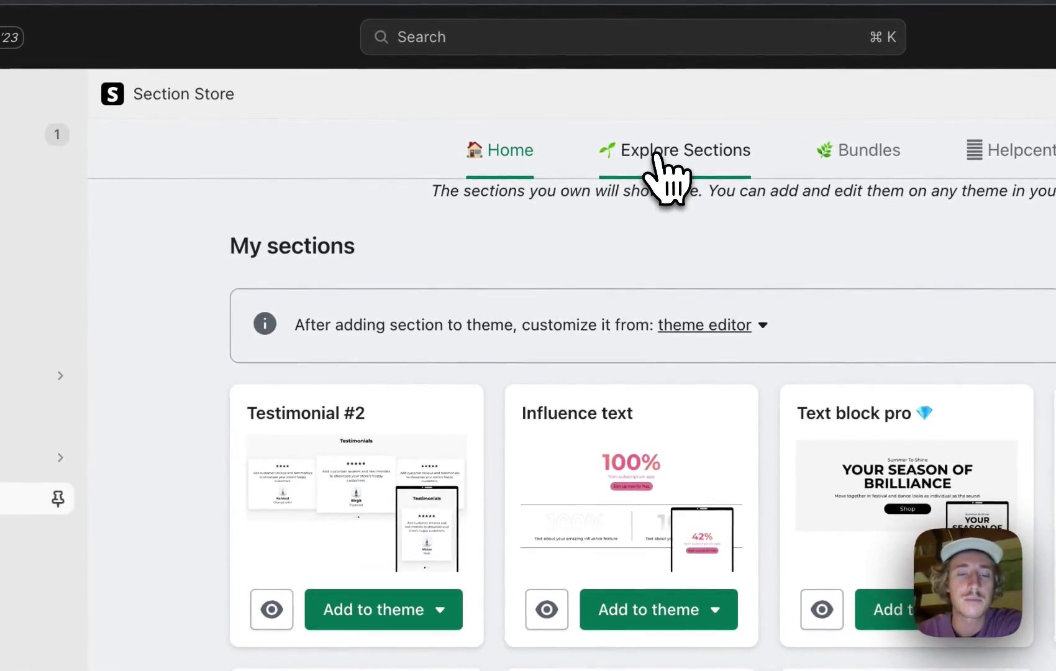
Search the section catalogue for 'test' and view the Testimonial #2 detail page.
left_click(541, 189)
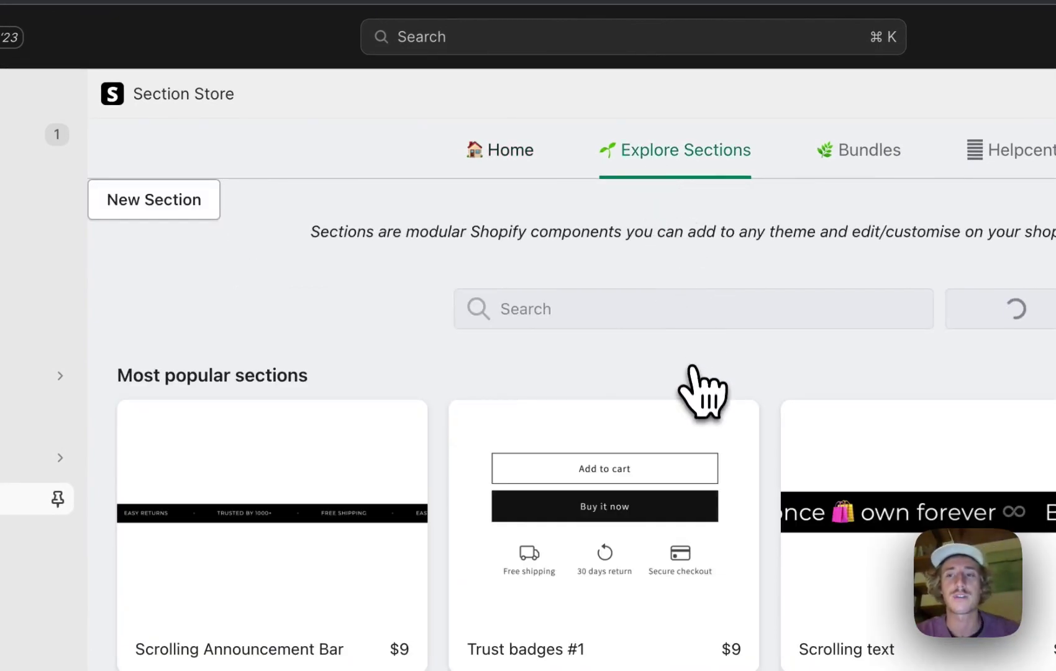
type("test")
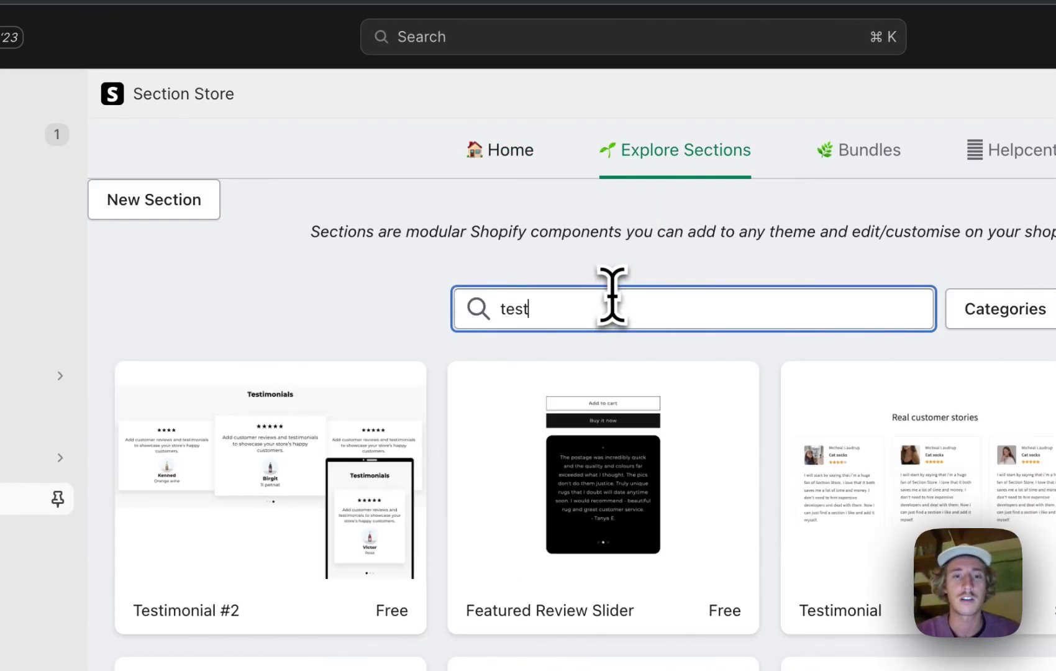
left_click(314, 500)
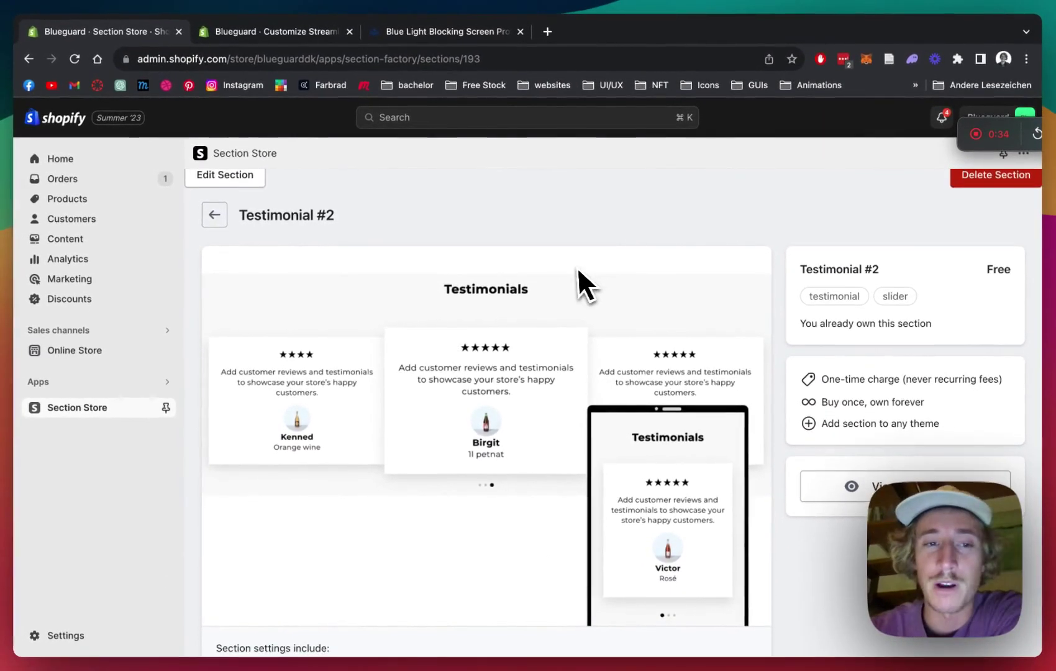
scroll(581, 283, "down", 1)
scroll(867, 388, "up", 1)
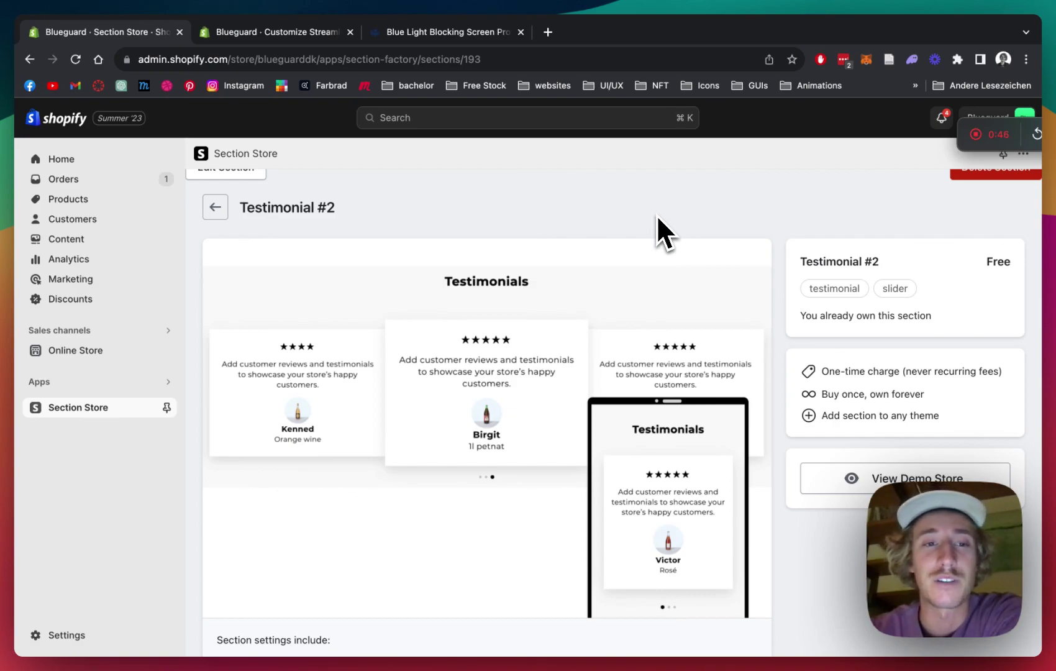
scroll(657, 217, "up", 1)
scroll(656, 215, "up", 2)
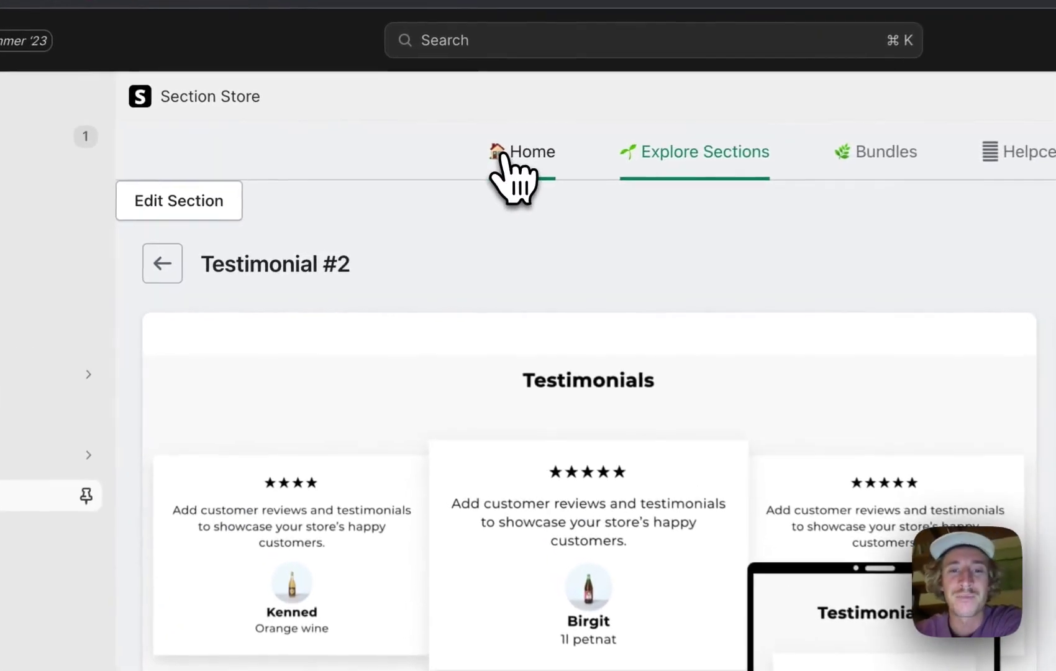
Return to owned sections and review which themes Testimonial #2 can be added to.
left_click(435, 192)
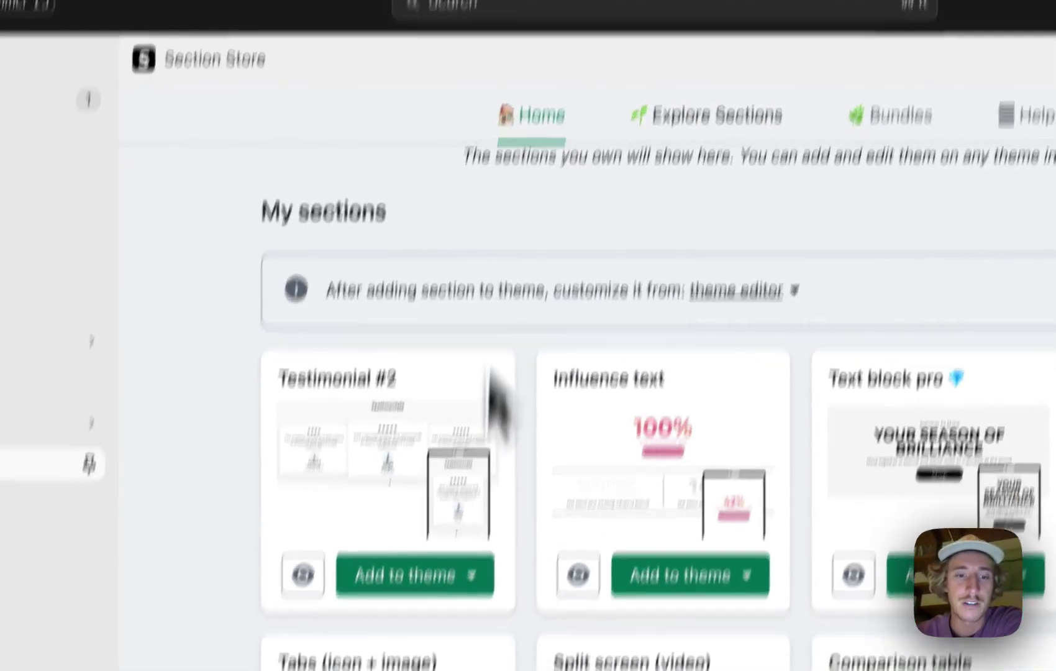
left_click(466, 610)
scroll(424, 670, "down", 2)
scroll(472, 510, "down", 4)
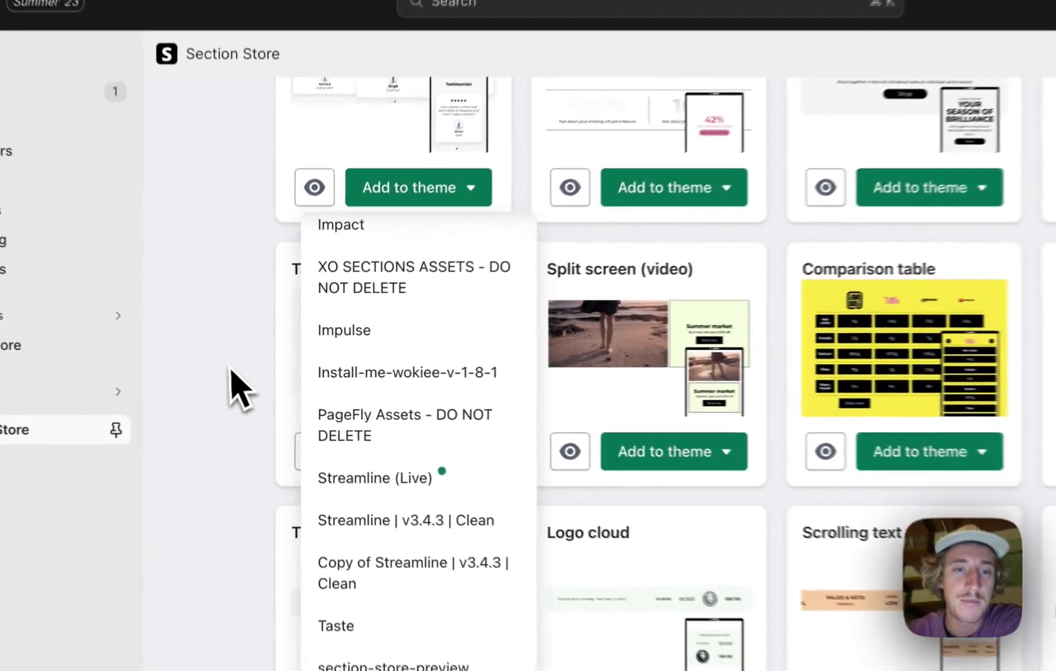
left_click(242, 365)
Open the live Streamline theme in the theme editor.
scroll(242, 365, "up", 3)
scroll(236, 395, "up", 2)
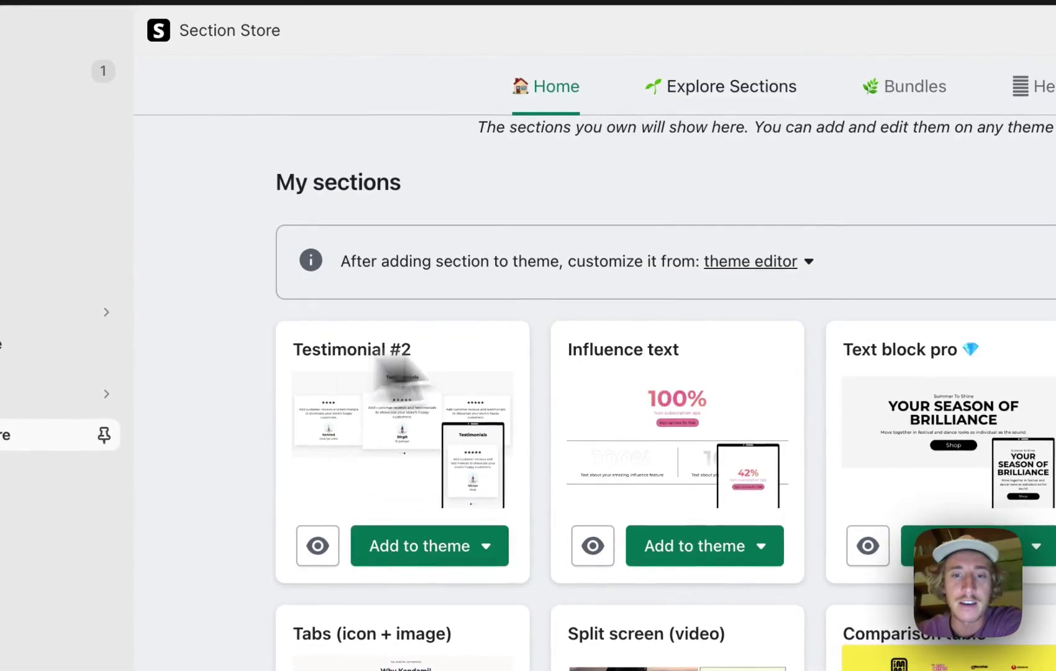
left_click(770, 259)
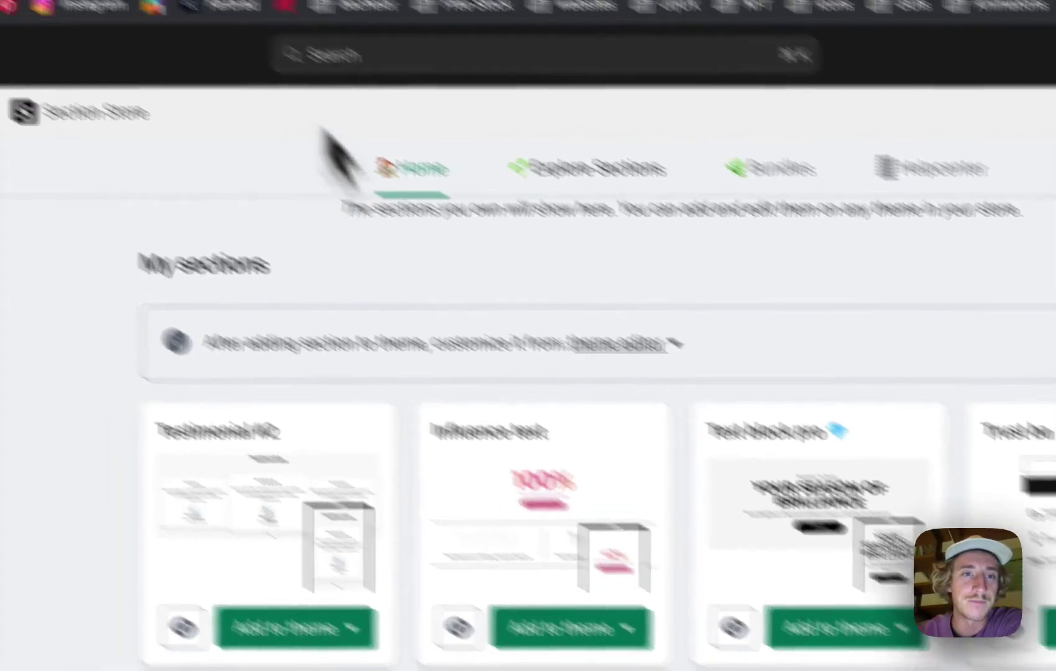
left_click(358, 44)
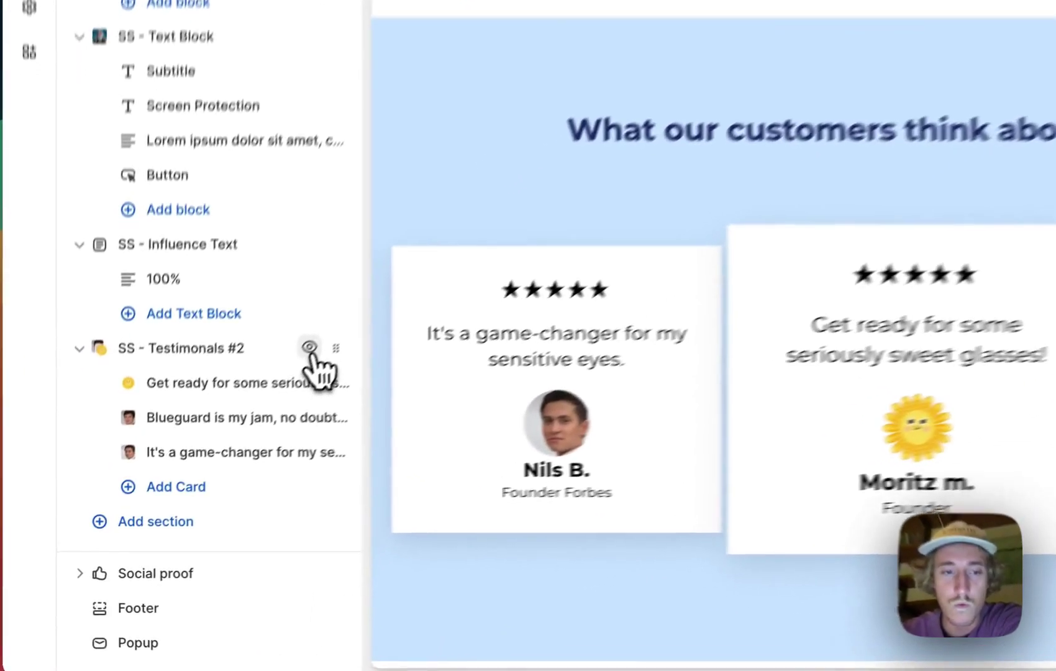
Hide the existing SS - Testimonals #2 section, add a fresh one, and save.
left_click(228, 425)
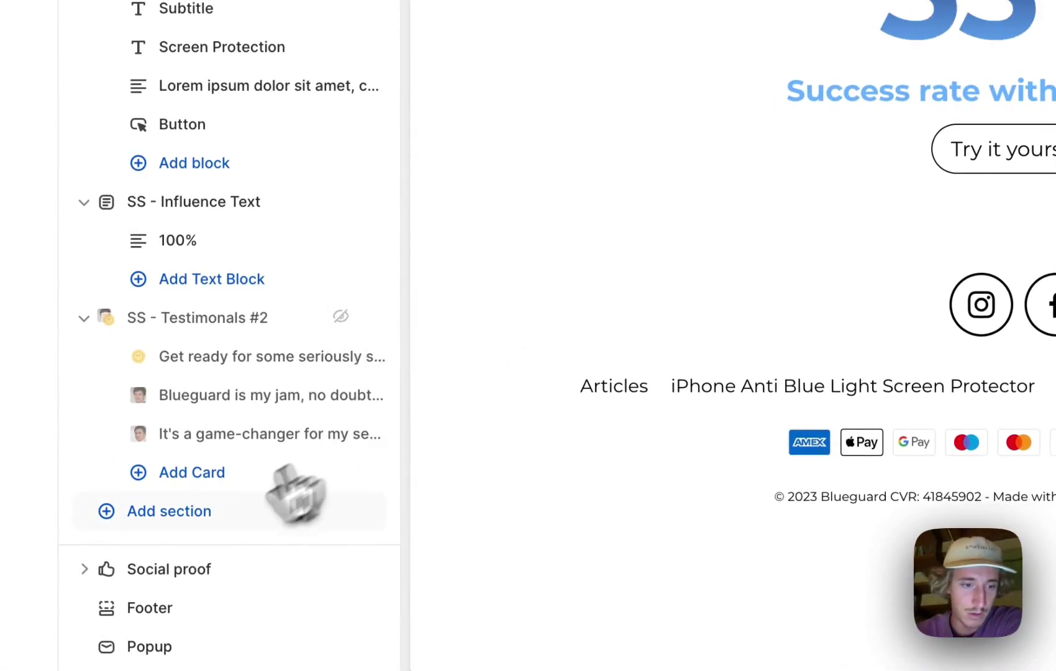
left_click(208, 522)
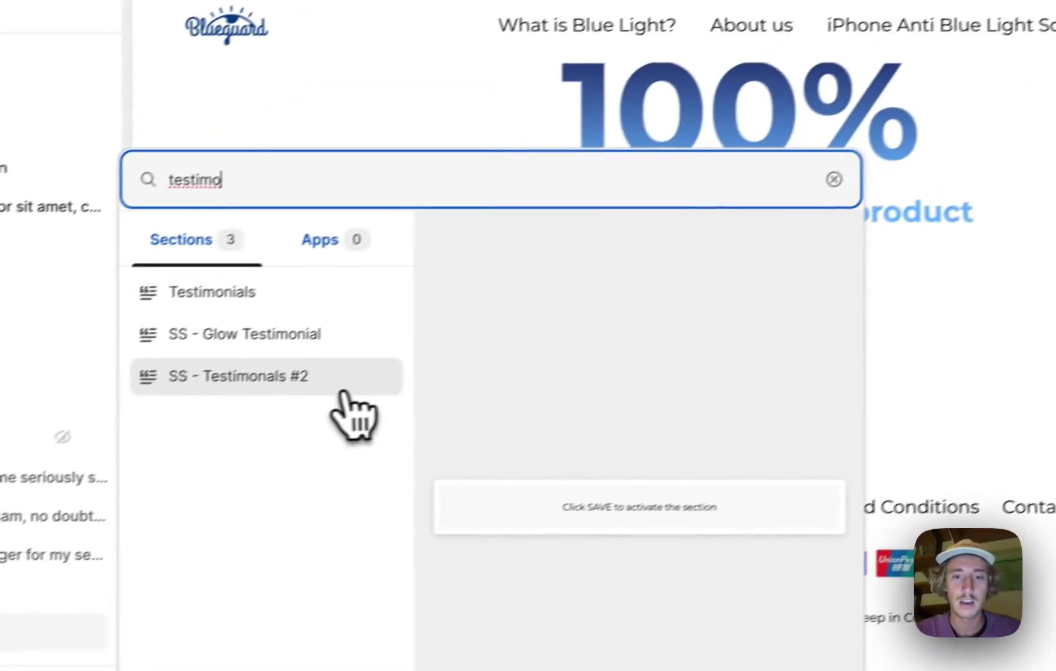
left_click(344, 391)
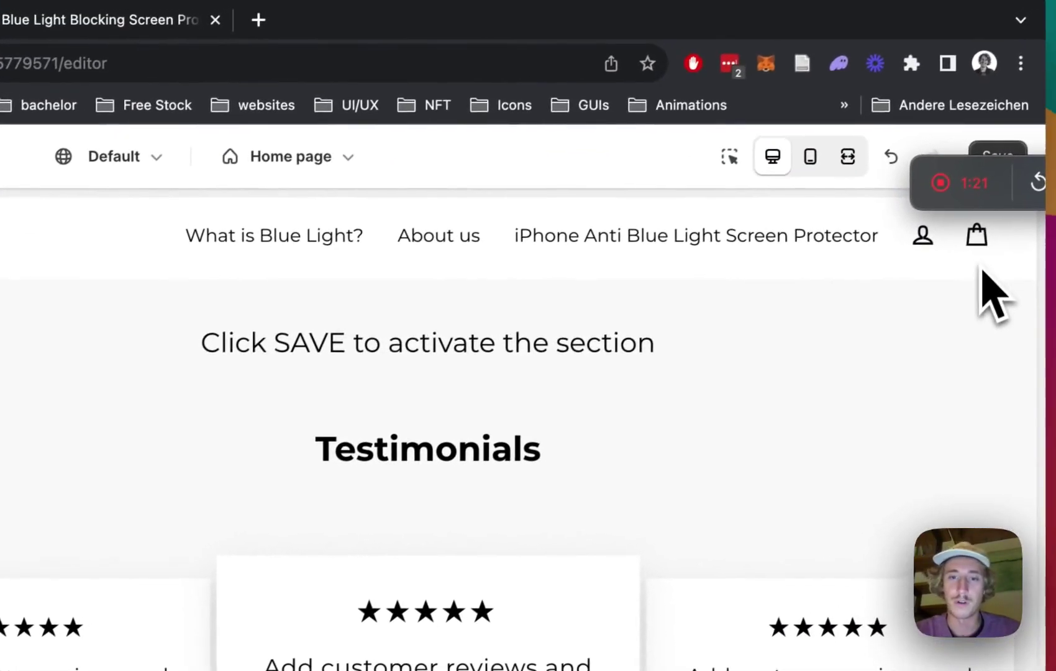
scroll(565, 417, "down", 3)
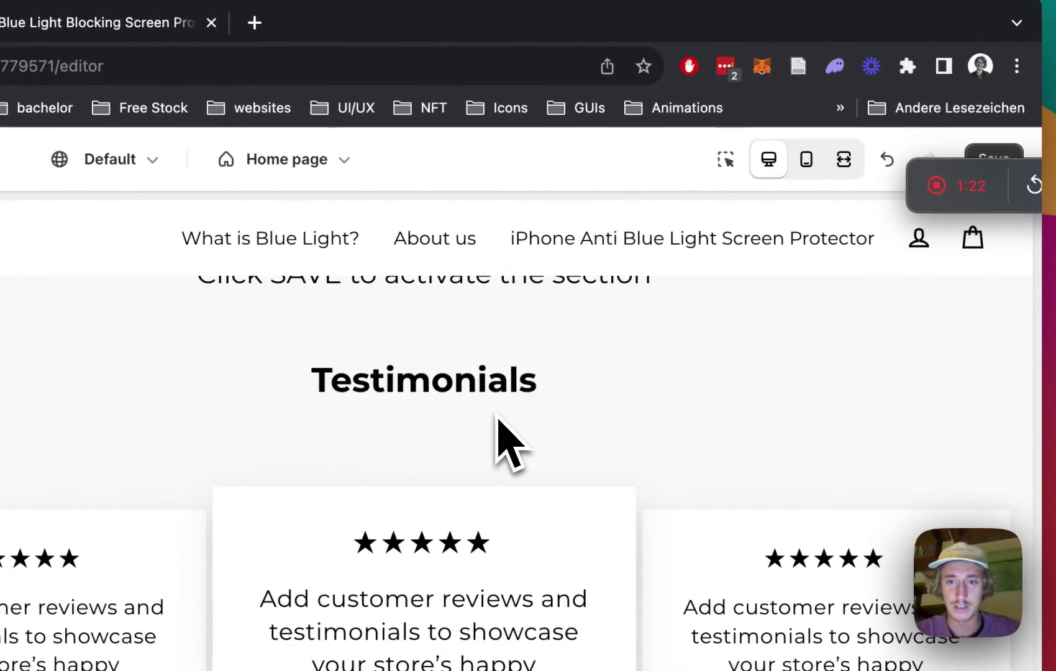
scroll(497, 415, "up", 1)
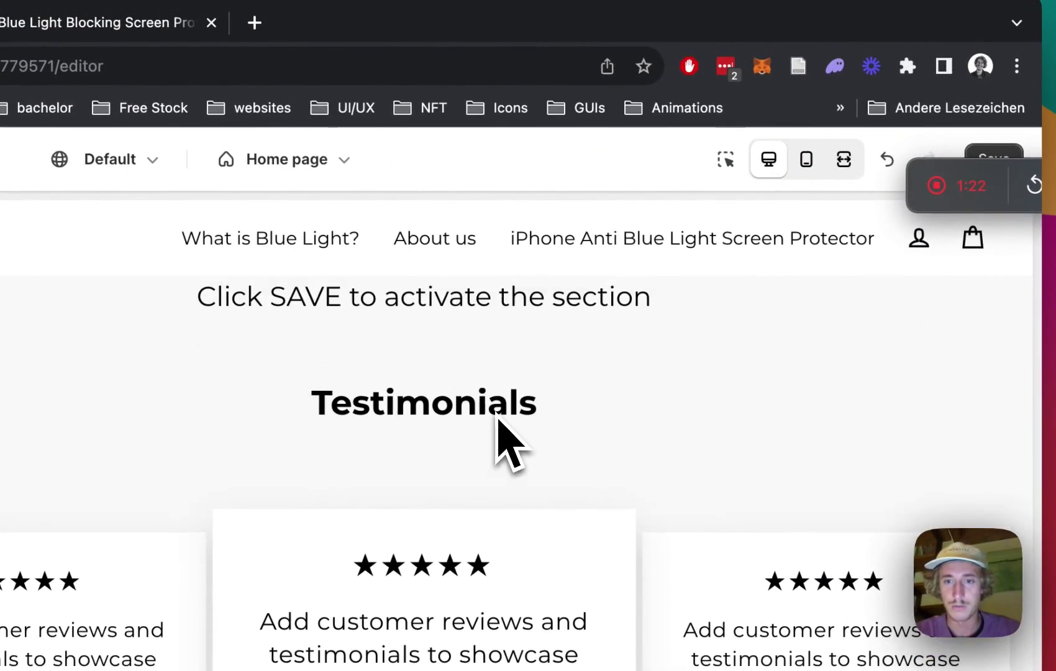
left_click(981, 154)
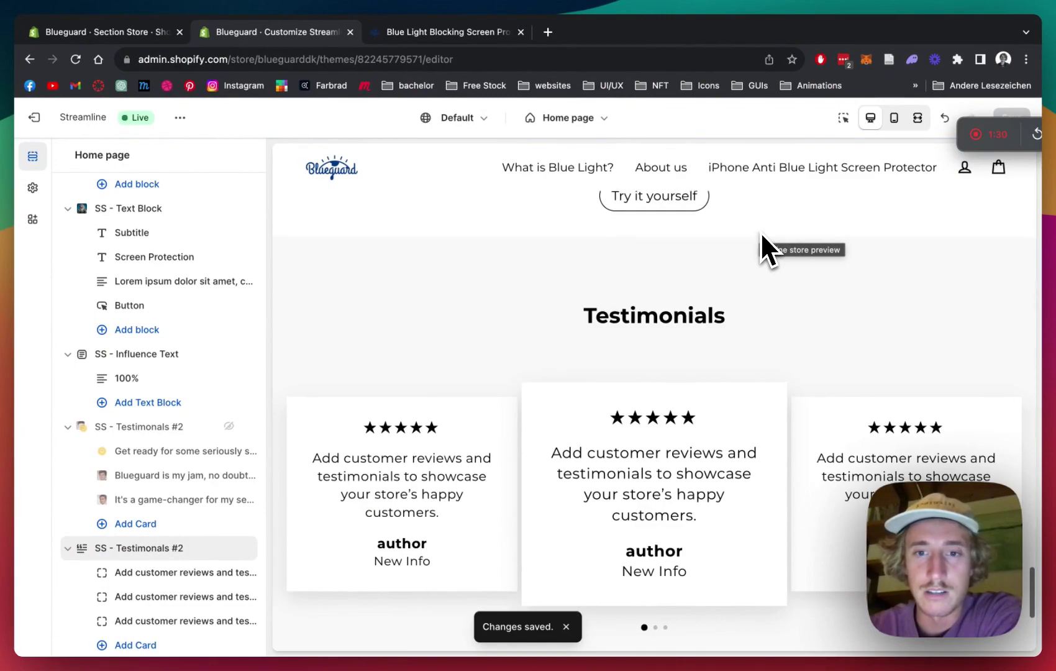
Set the new testimonials section's autoplay delay to 4s and heading font size to 24px.
scroll(689, 289, "down", 2)
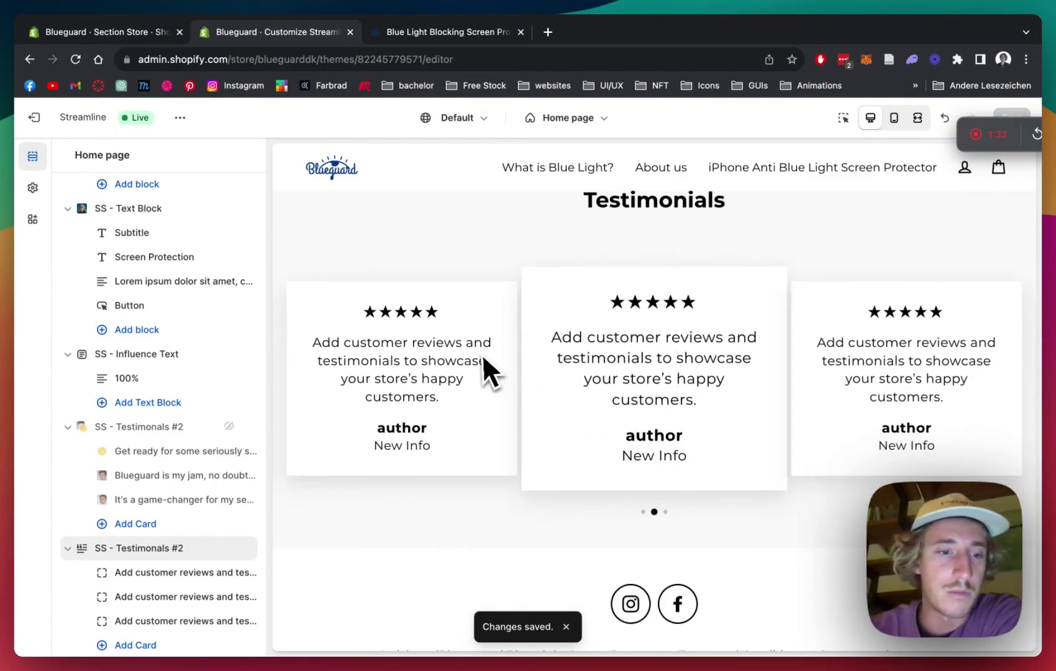
scroll(199, 556, "down", 2)
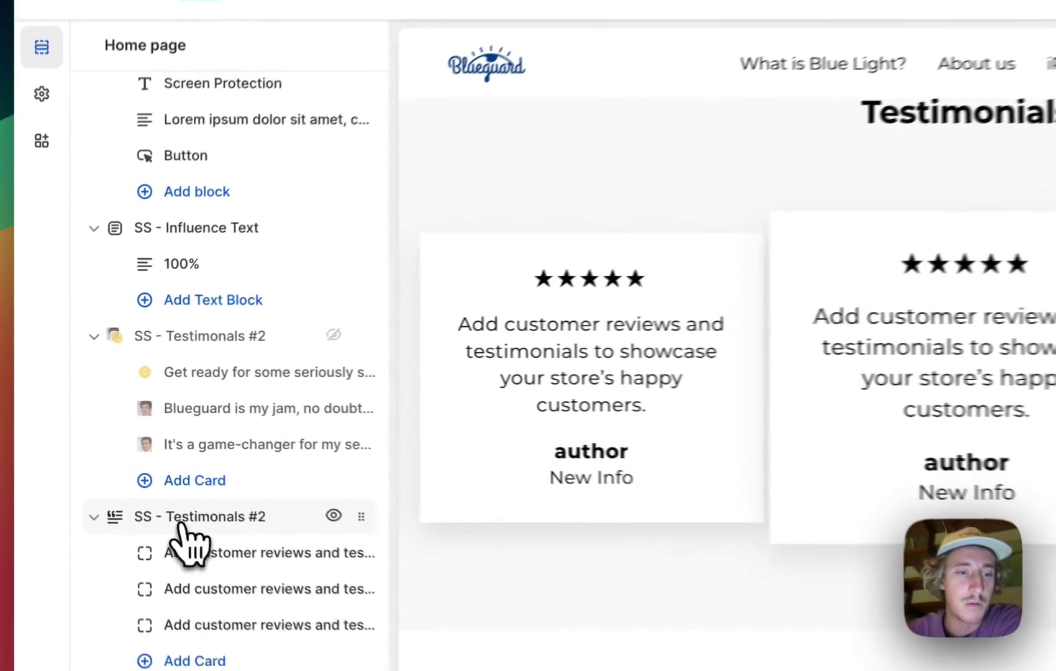
left_click(128, 475)
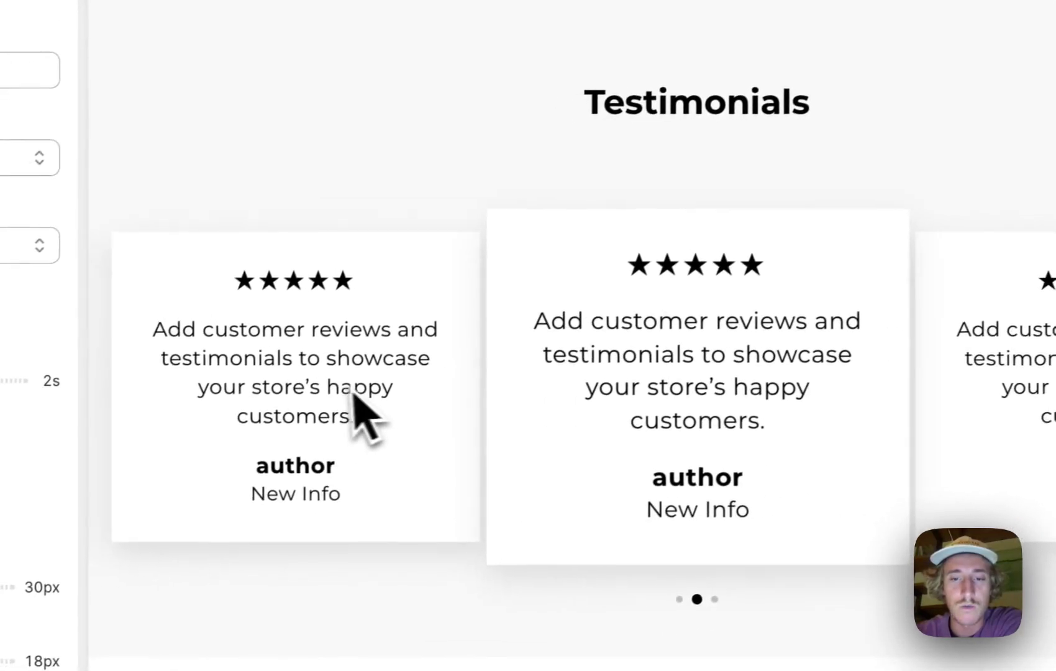
left_click_drag(132, 333, 169, 333)
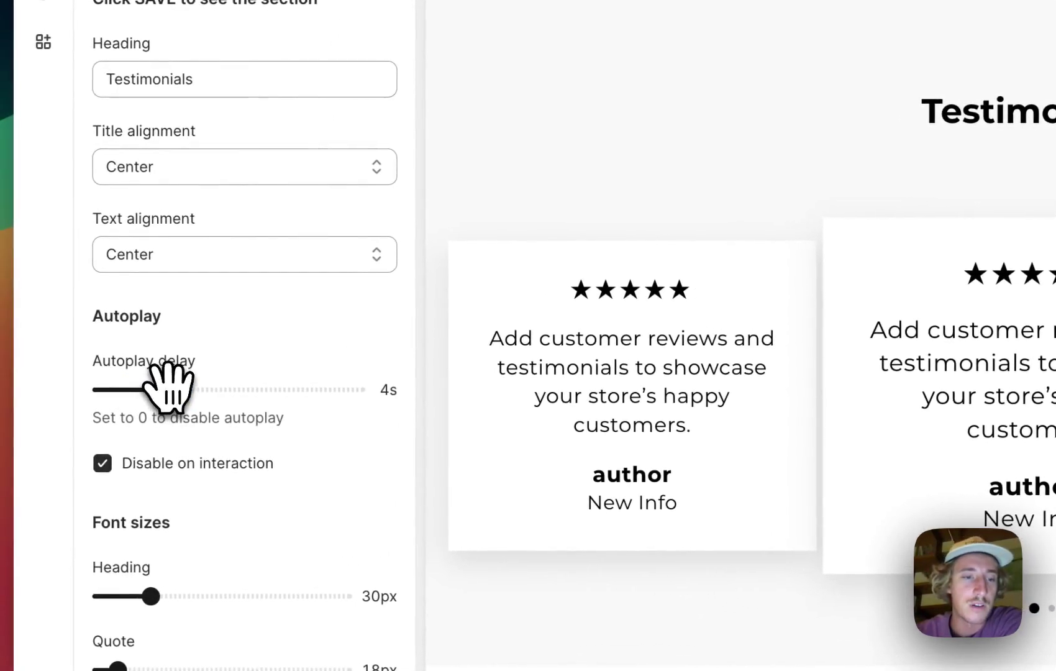
scroll(244, 346, "down", 1)
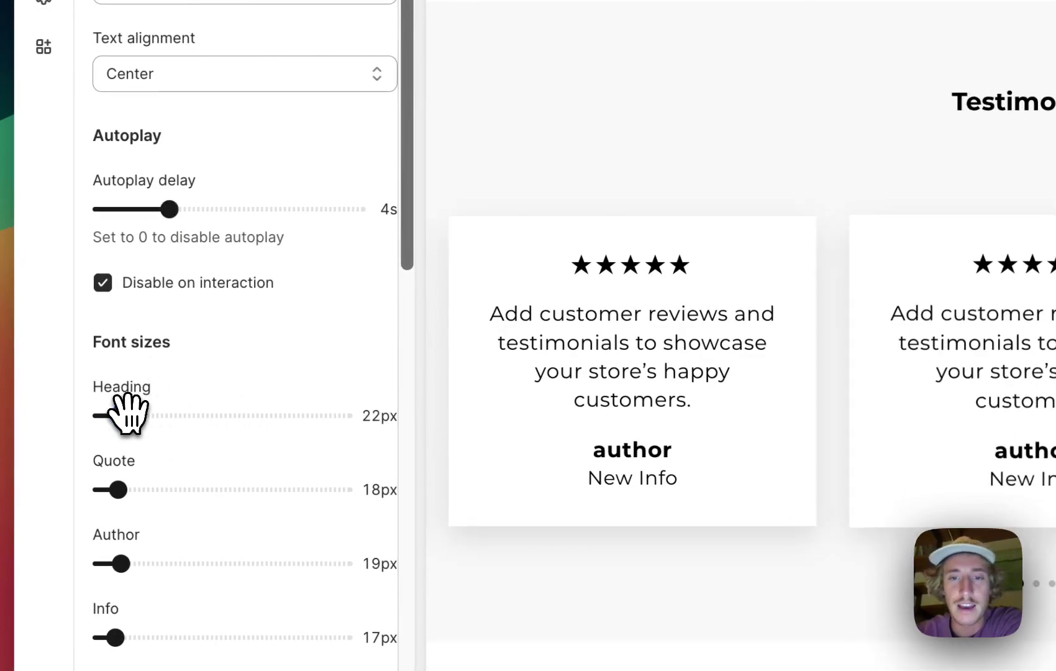
left_click(135, 414)
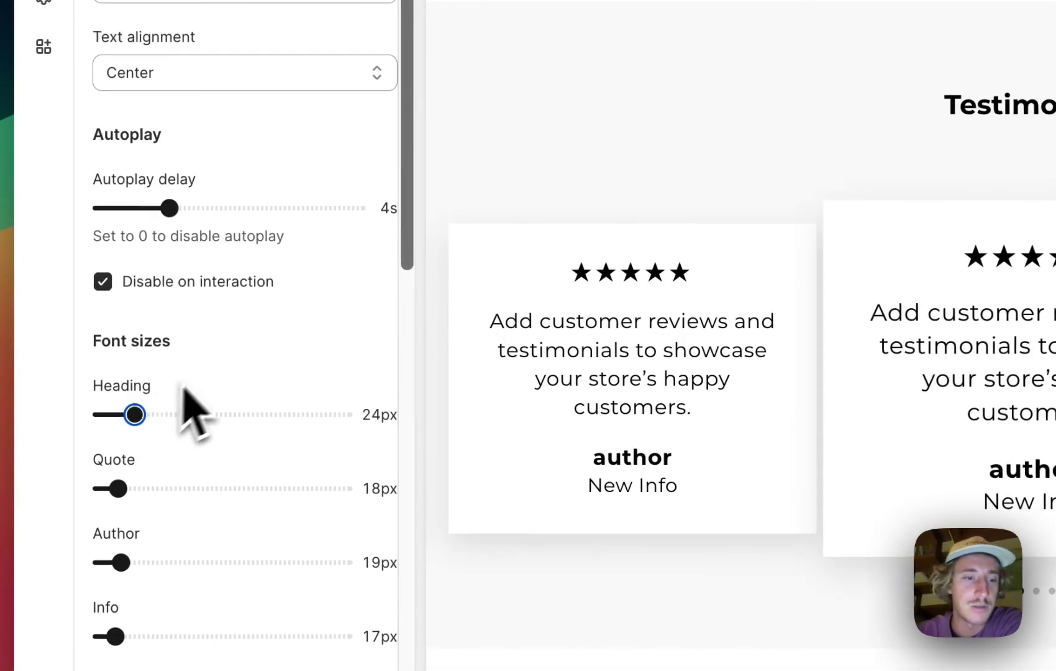
scroll(221, 398, "down", 3)
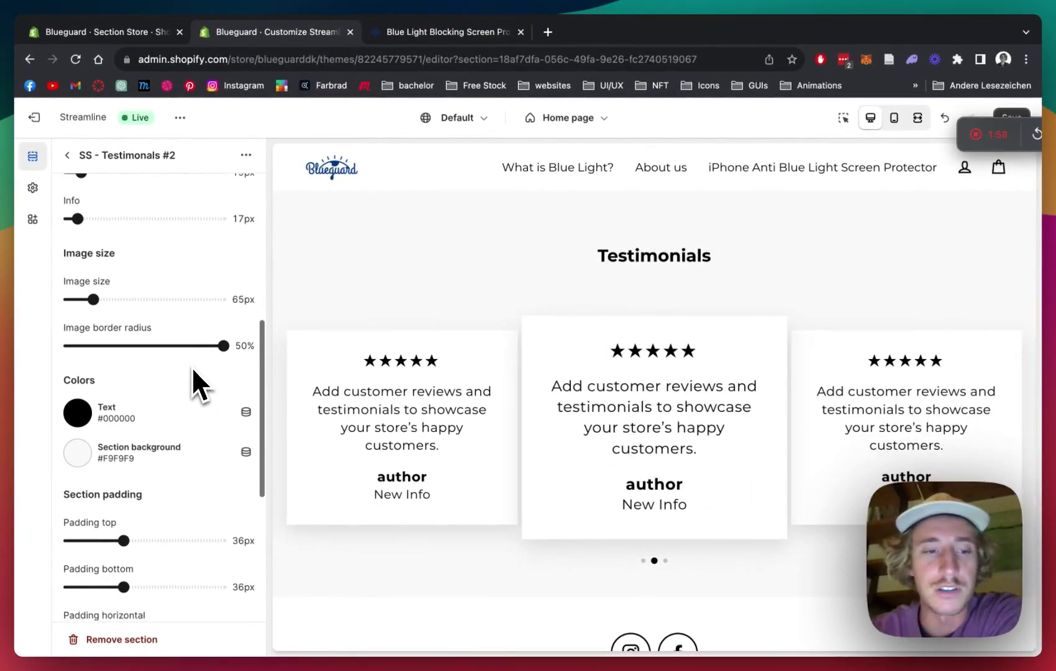
Colour the section text navy #1E306E and its background light blue #CCE6FF.
scroll(194, 375, "down", 1)
left_click(78, 382)
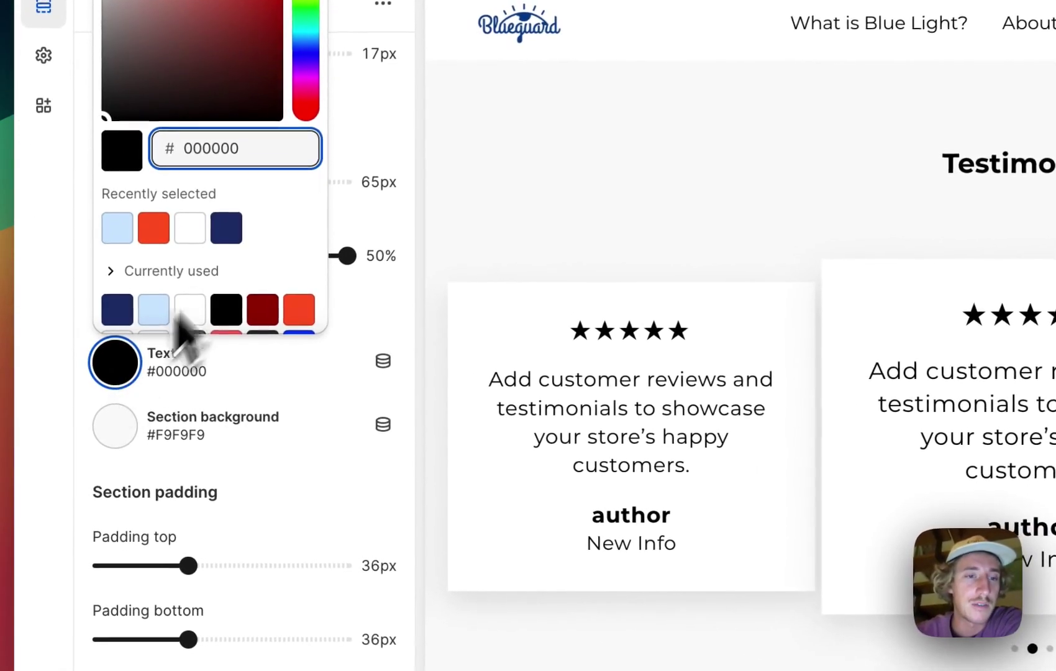
left_click(233, 230)
left_click(115, 426)
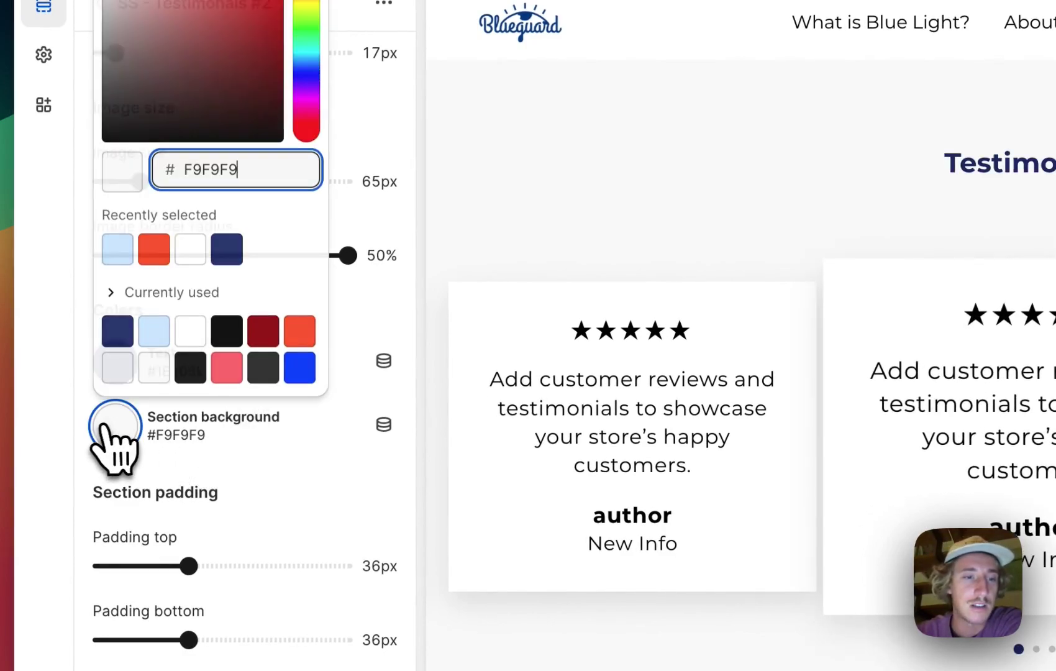
left_click(154, 331)
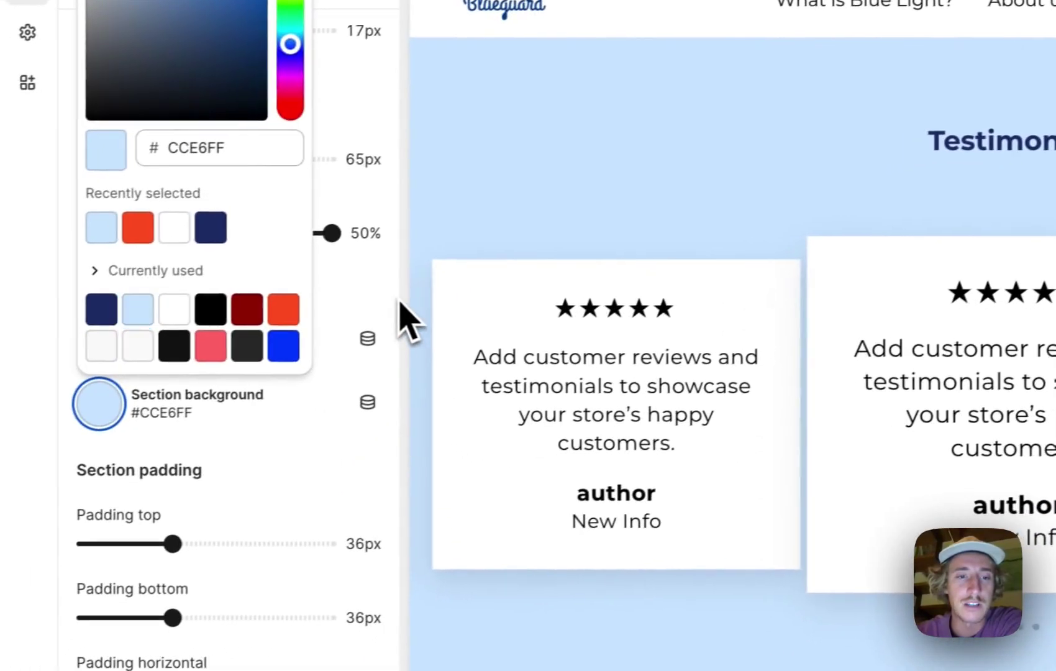
left_click(399, 303)
scroll(404, 304, "down", 10)
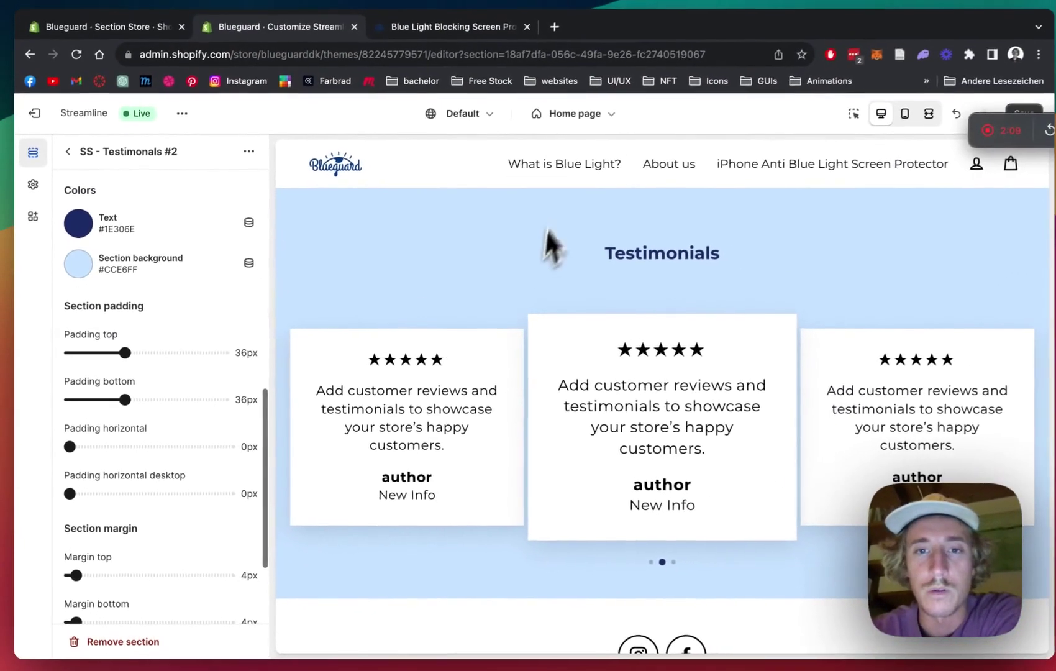
scroll(494, 248, "up", 8)
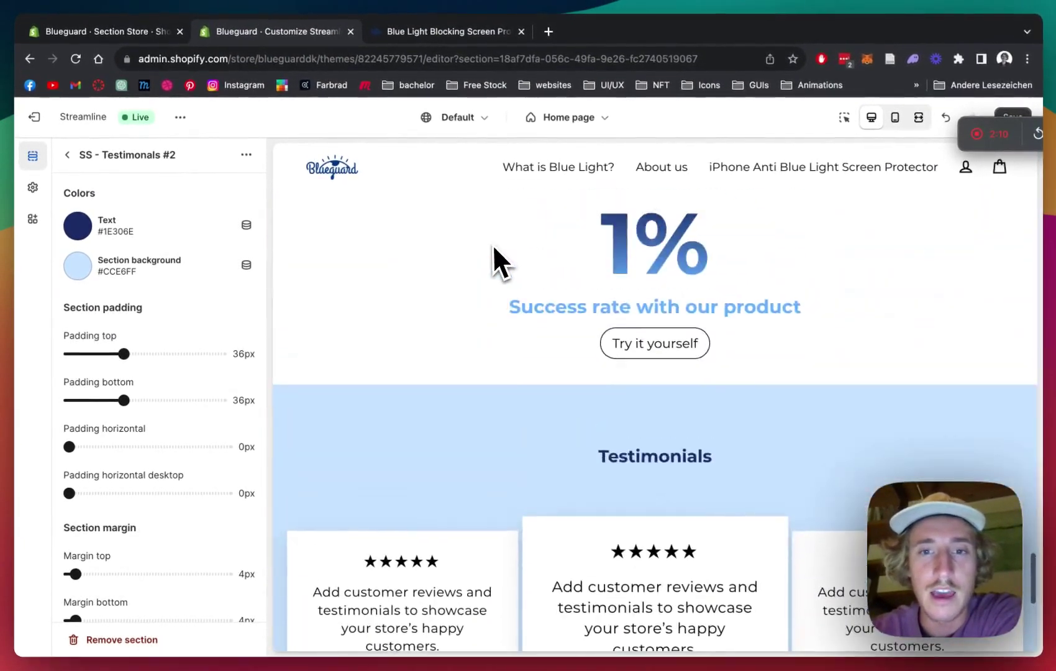
scroll(497, 253, "down", 8)
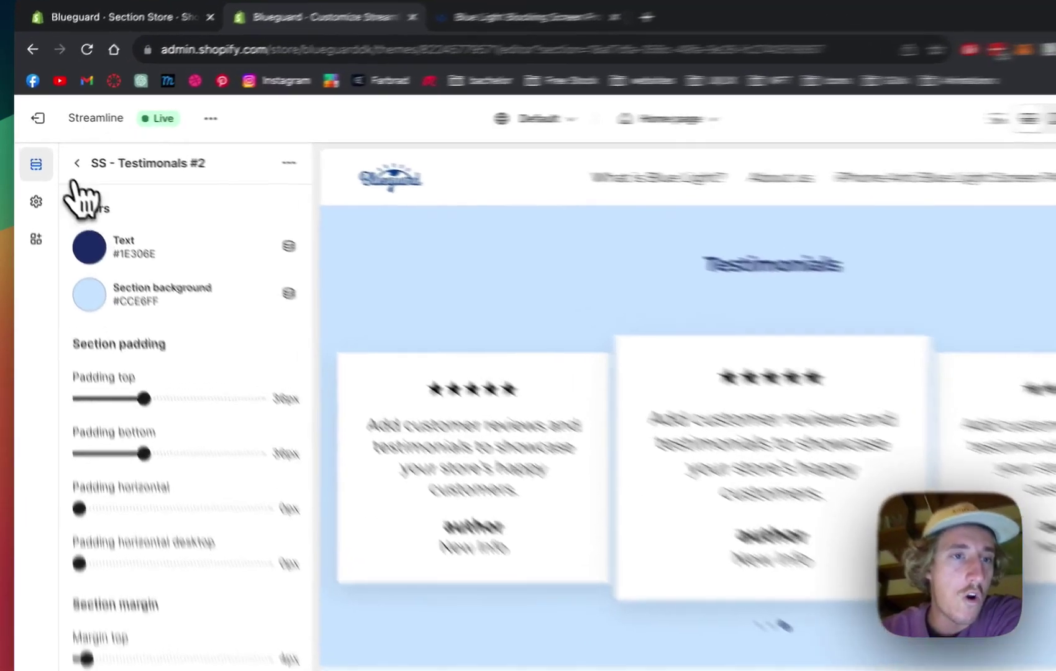
left_click(67, 155)
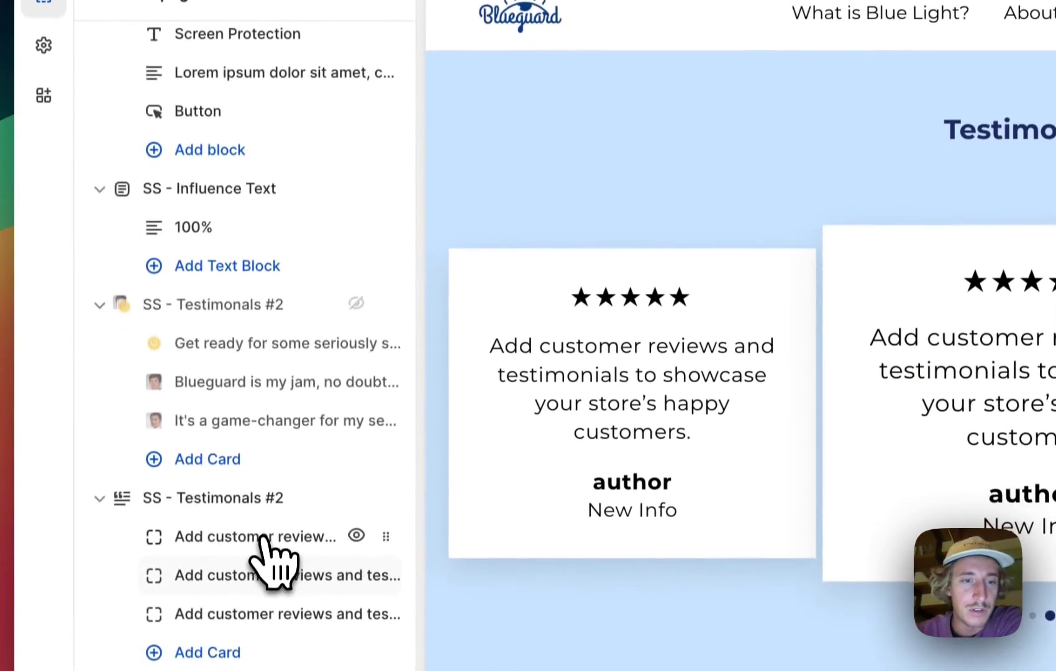
Give the first card an author name and the info line 'Founder of Blueguard'.
left_click(267, 631)
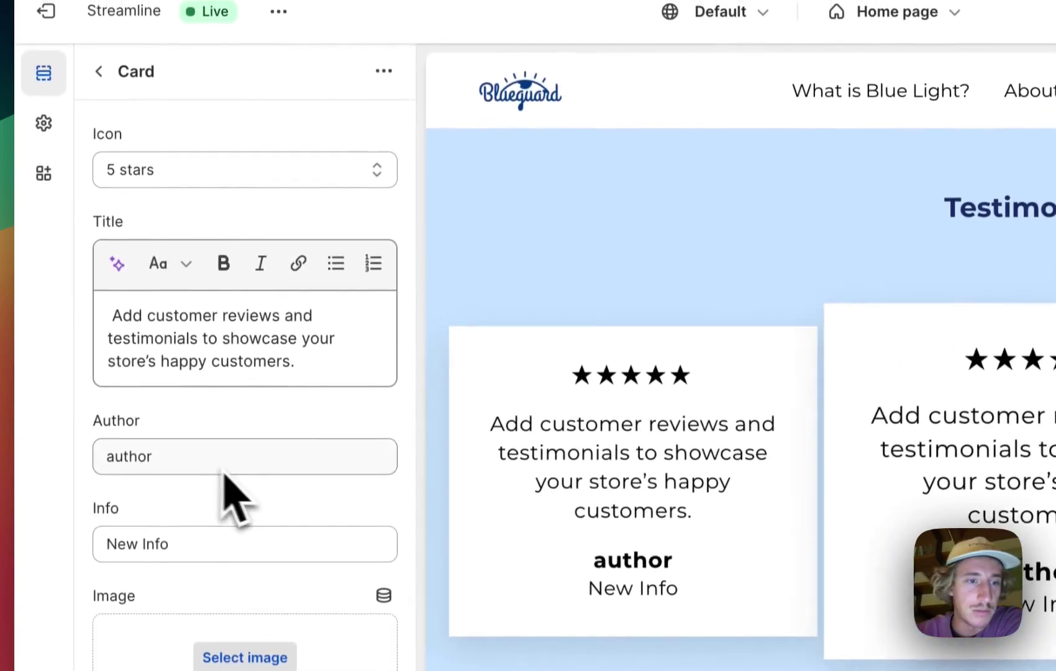
double_click(198, 467)
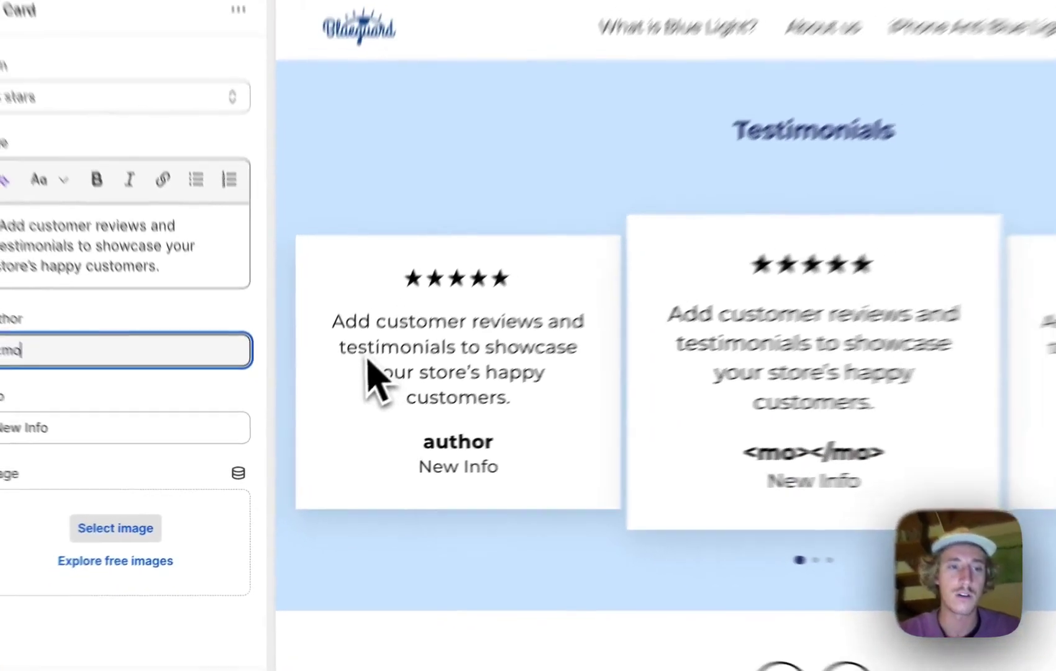
key("BackSpace")
key("BackSpace")
key("BackSpace")
type("Moritz")
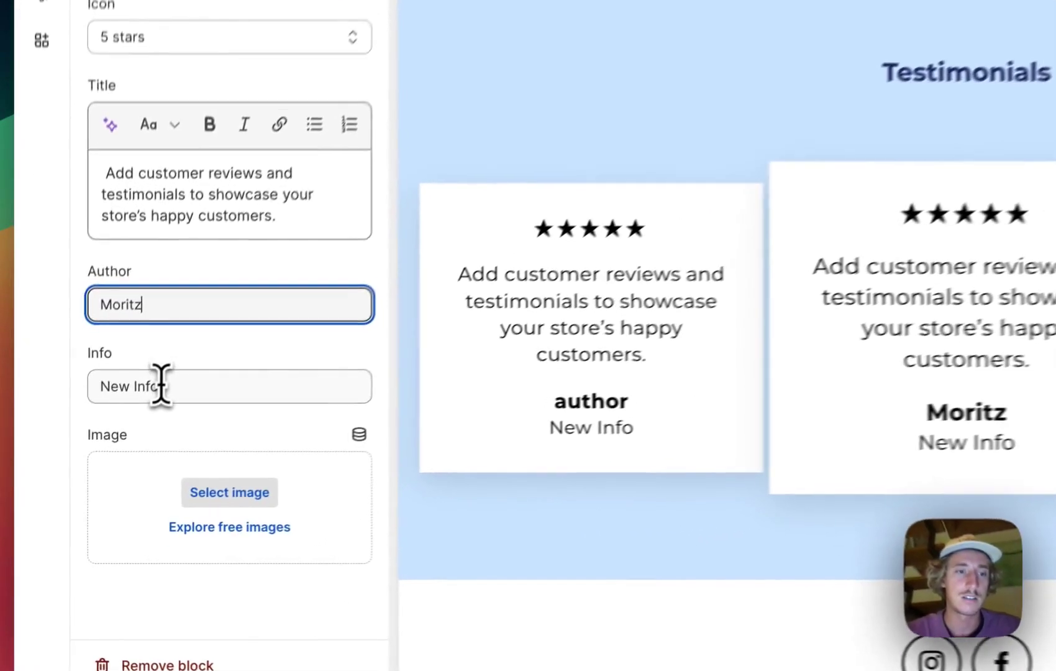
left_click_drag(112, 451, 64, 451)
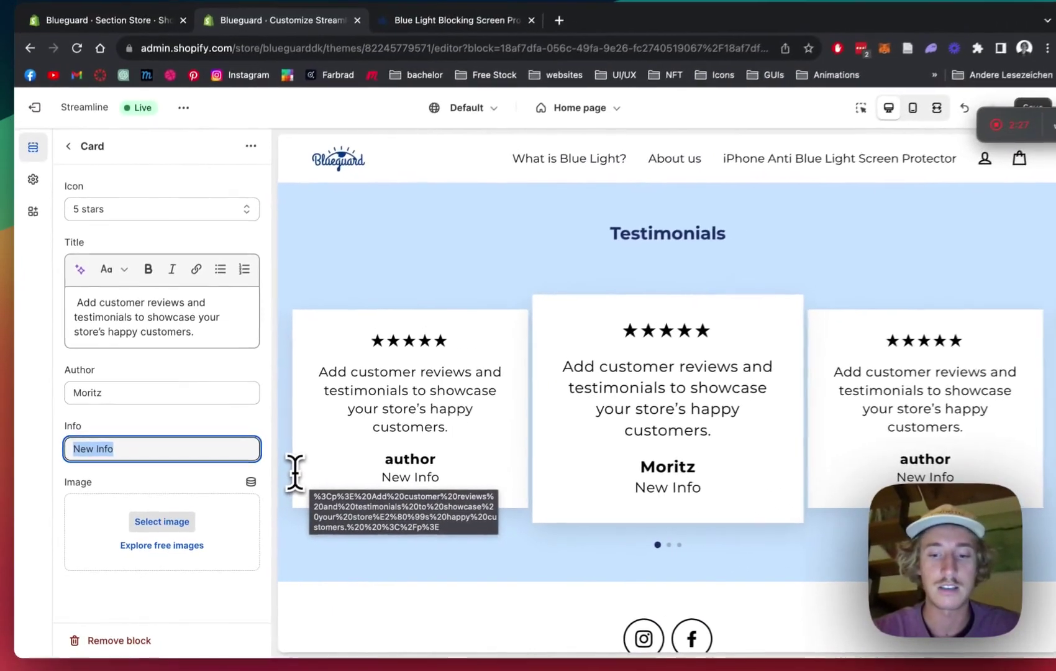
type("Founder of Blueguard")
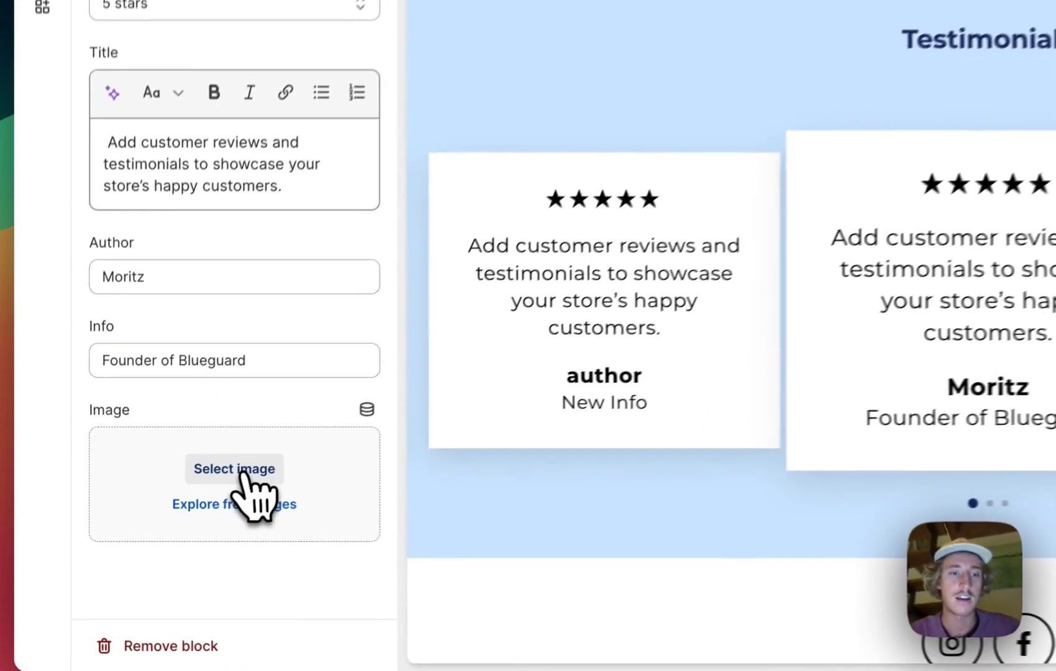
Set the first card's photo to a man's portrait from the image library.
left_click(160, 523)
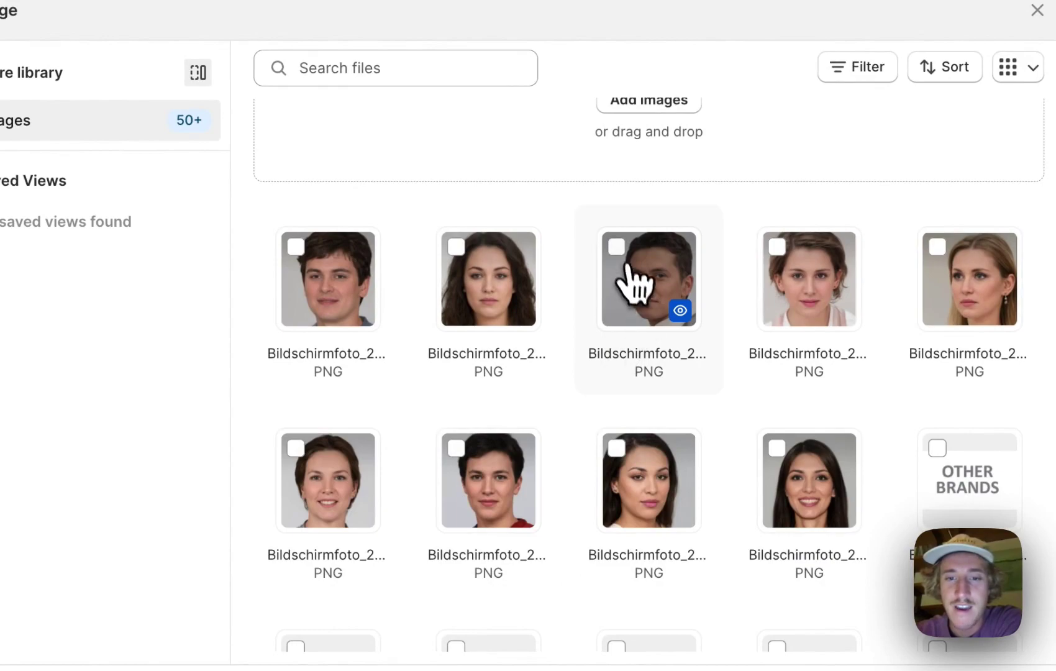
left_click(632, 282)
left_click(836, 565)
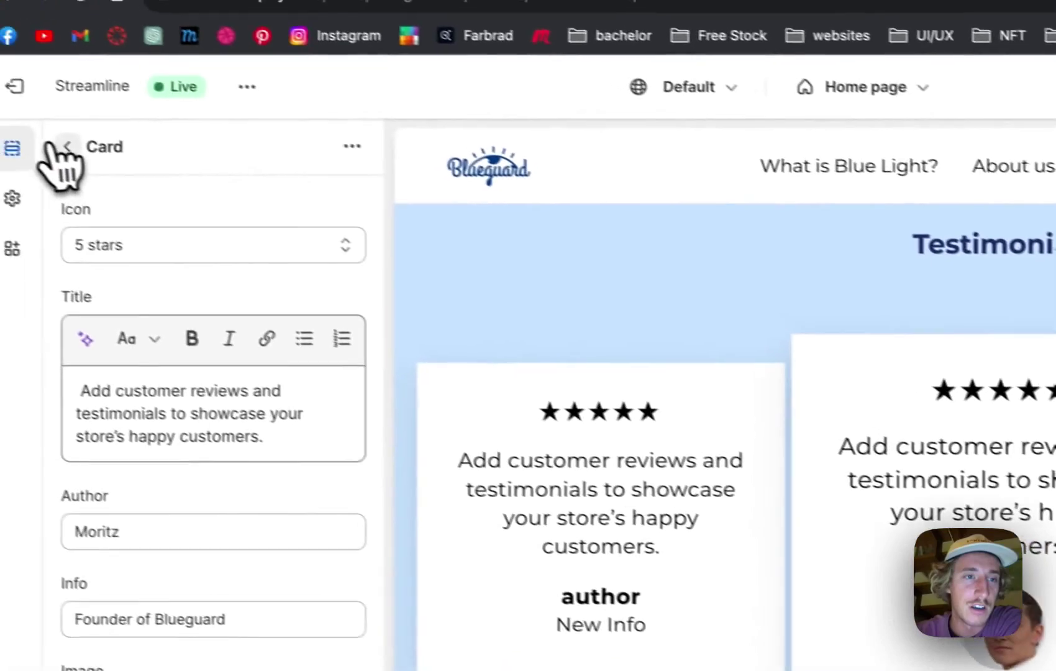
Delete the placeholder testimonials section and unhide the prepared Testimonals #2 section.
left_click(59, 163)
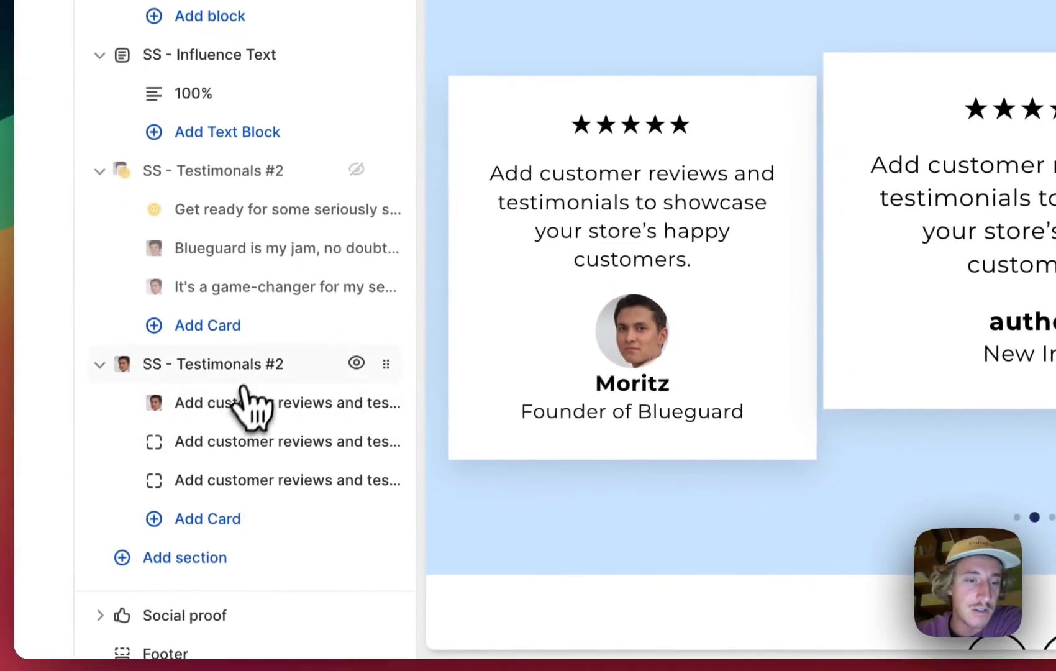
left_click(241, 662)
scroll(257, 365, "down", 10)
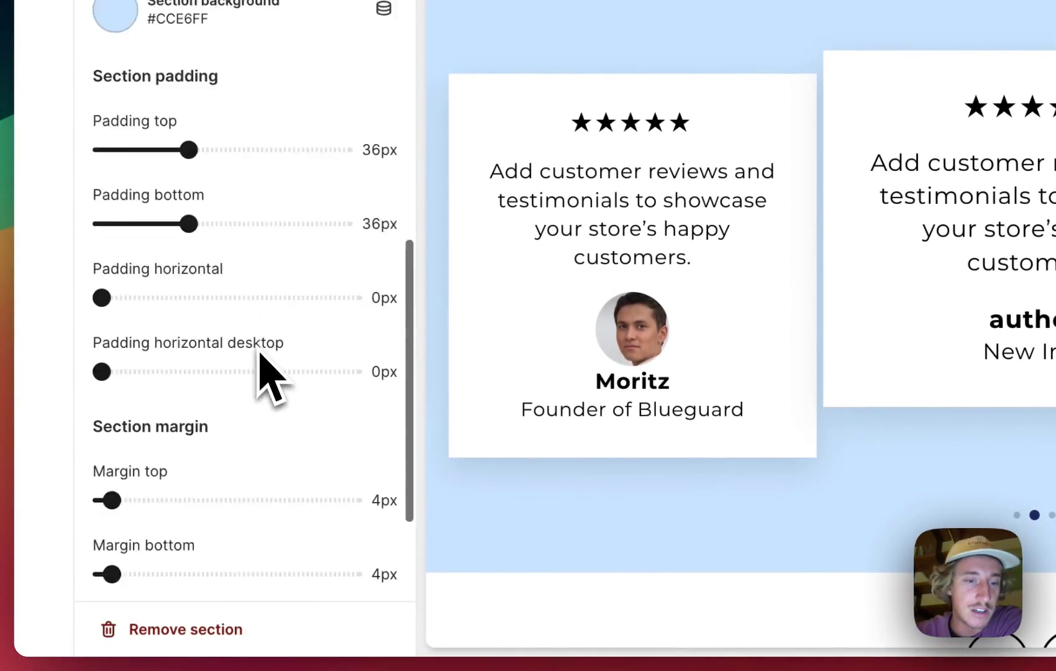
left_click(181, 629)
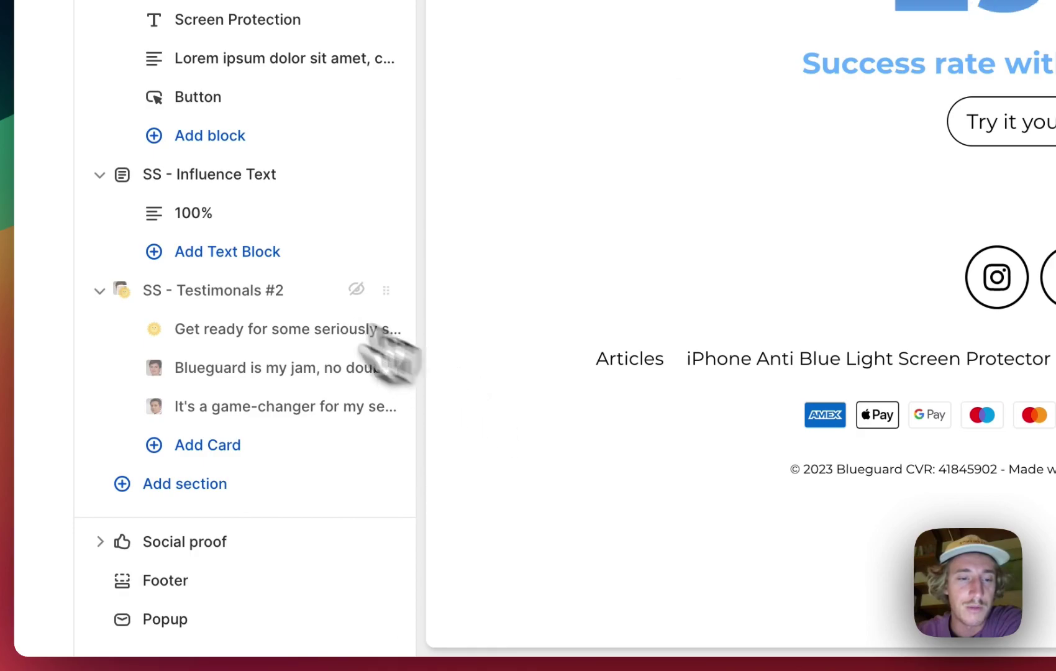
left_click(356, 289)
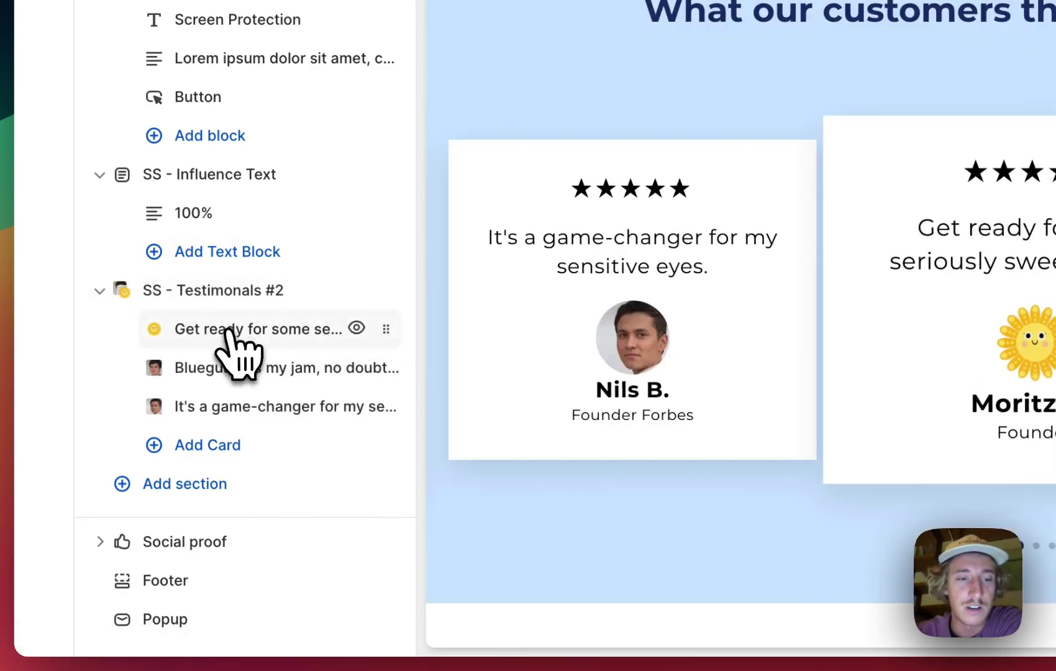
Replace the sweet glasses card's sunflower image with a woman's portrait, save, and view the storefront.
left_click(235, 351)
scroll(294, 518, "down", 3)
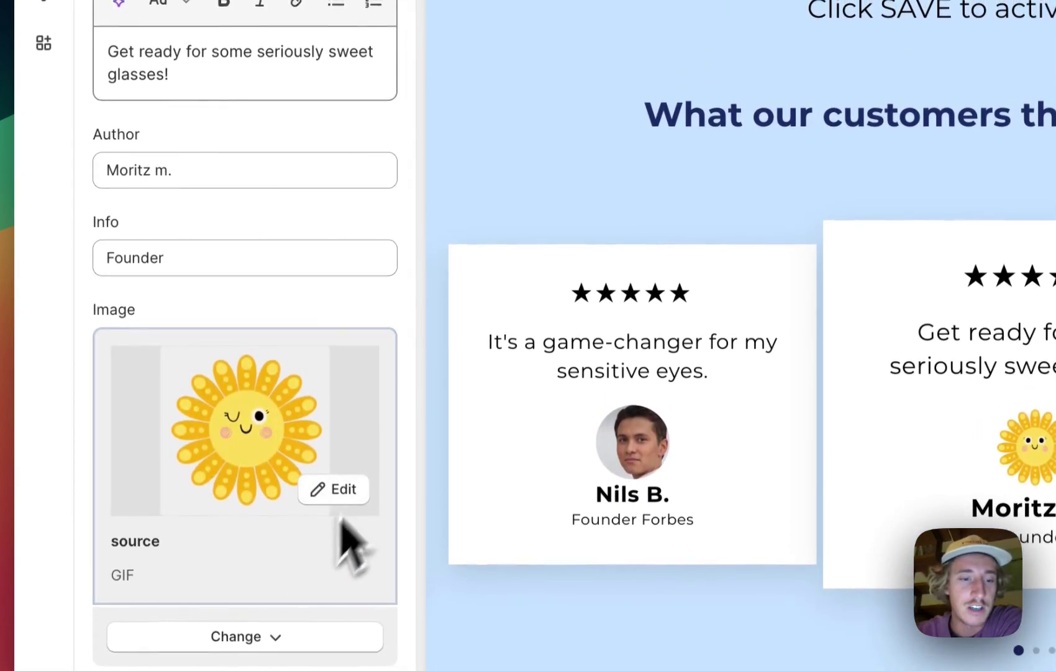
left_click(273, 578)
left_click(255, 382)
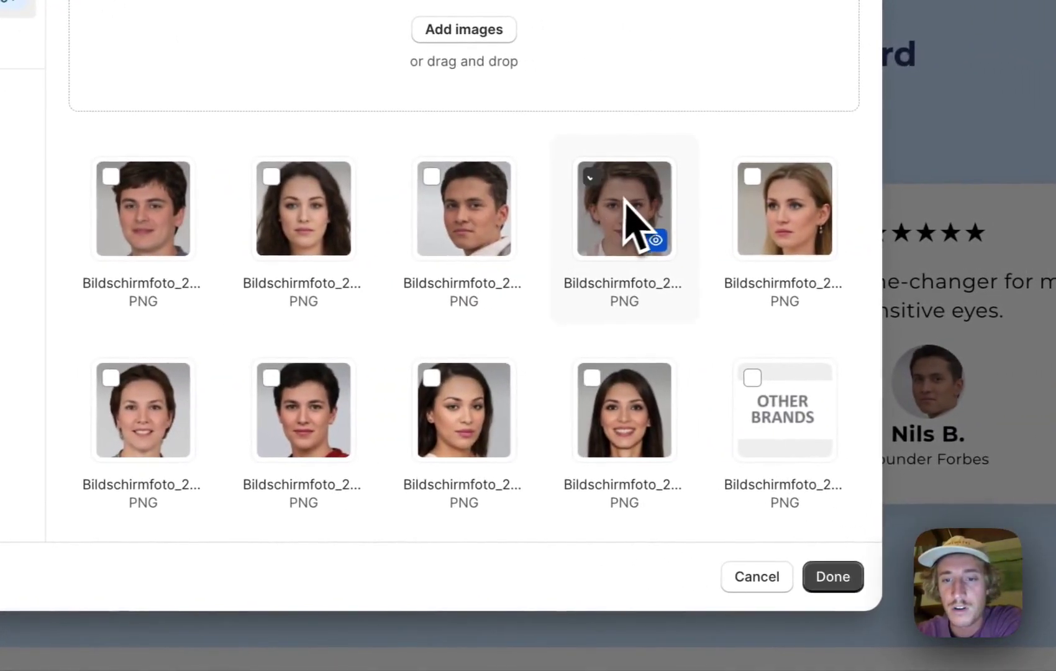
left_click(624, 205)
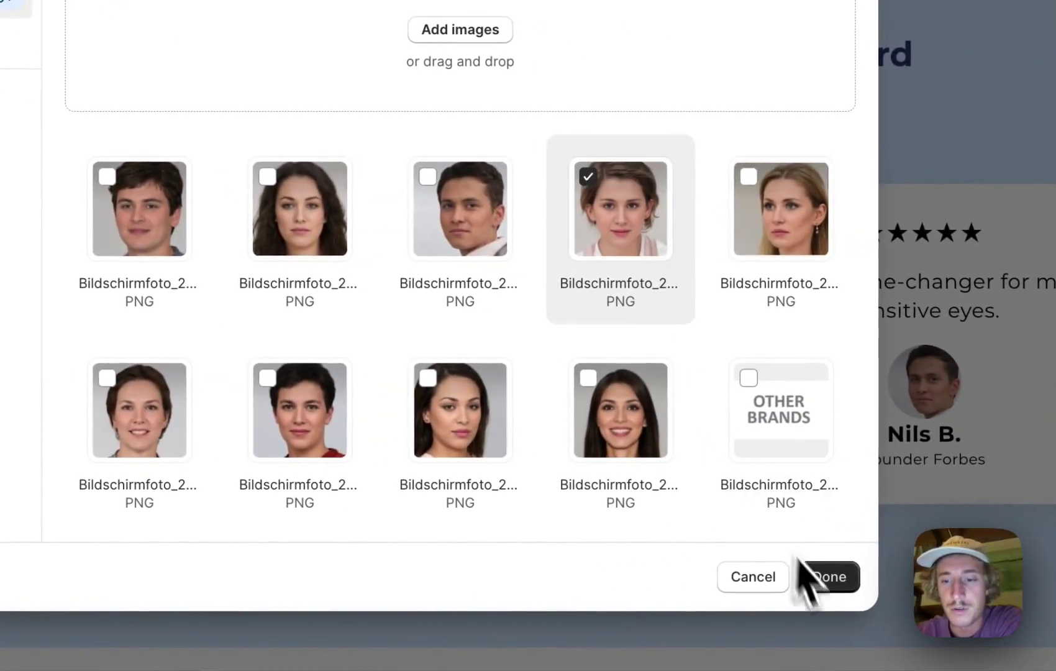
left_click(826, 576)
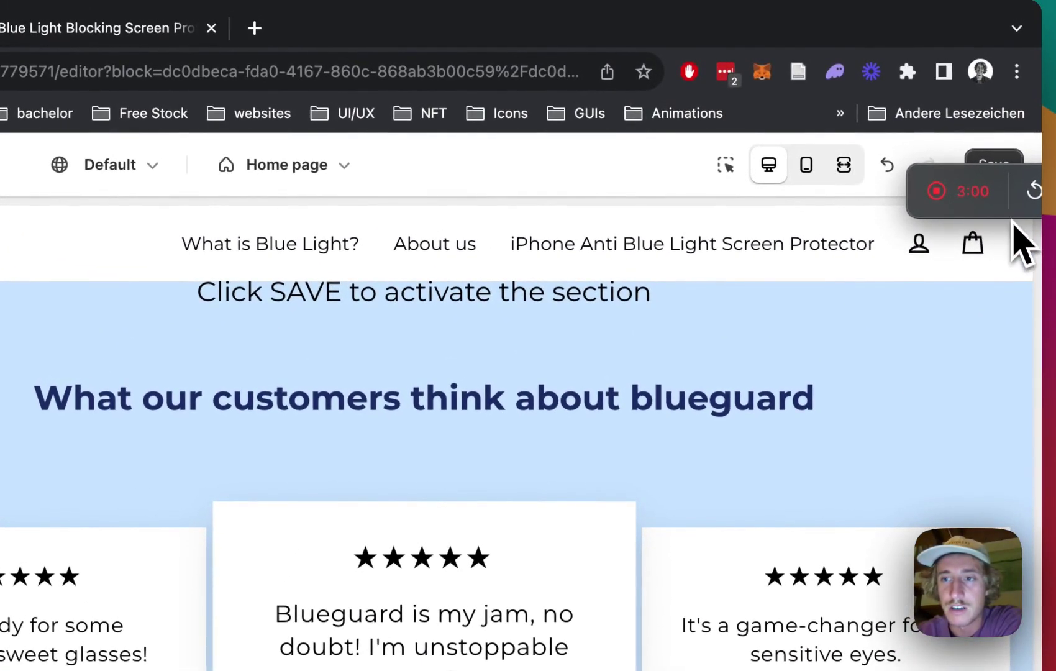
left_click(1006, 171)
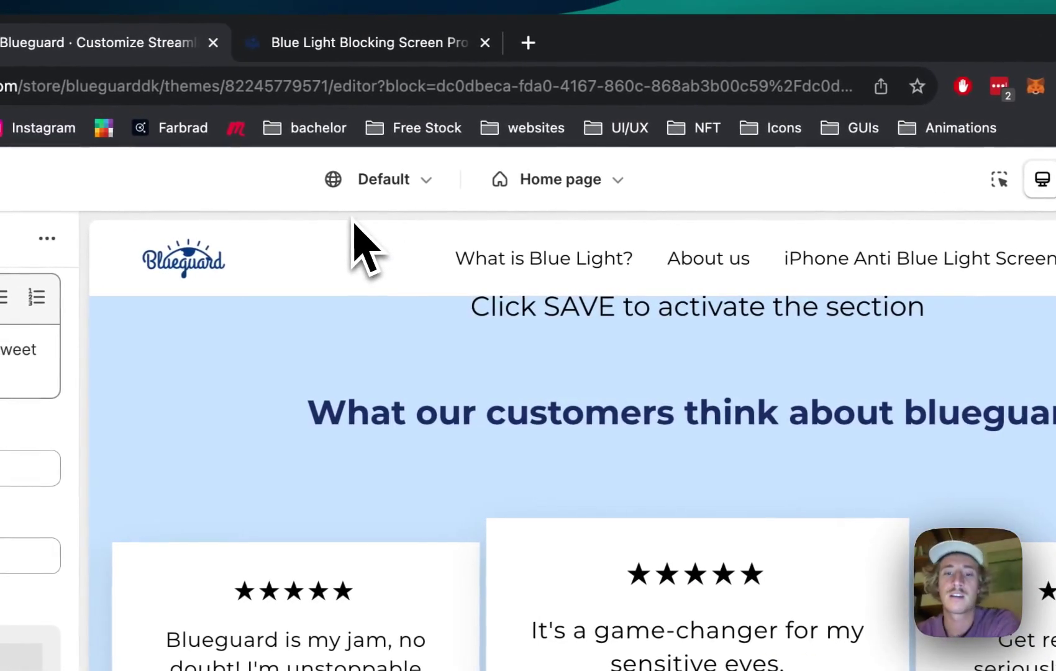
left_click(376, 53)
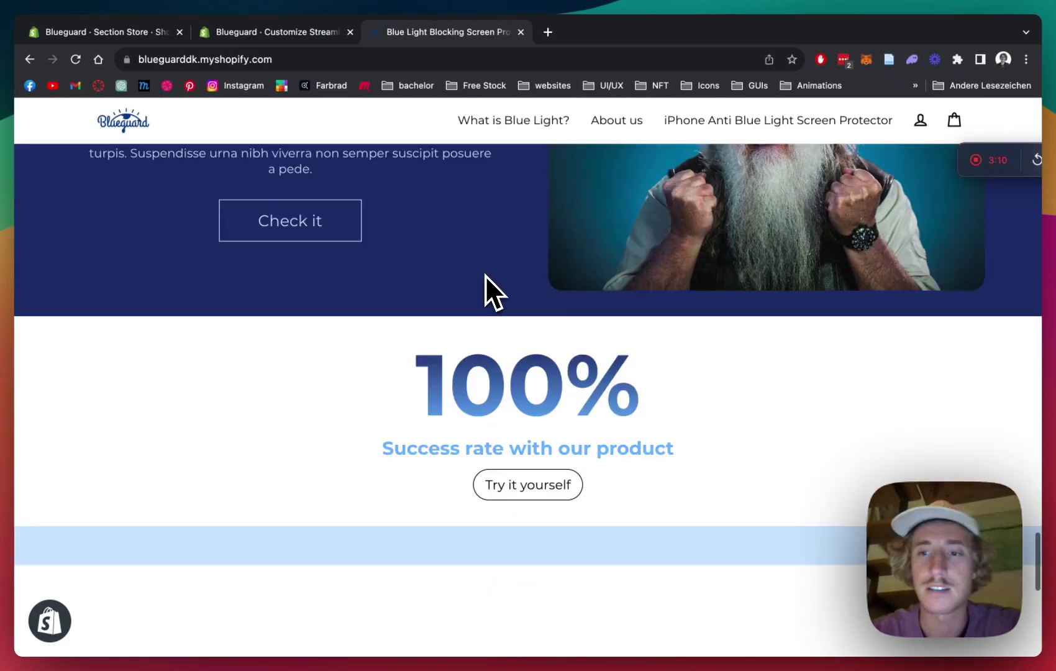
Scroll the live homepage down toward the light-blue testimonials slider.
scroll(485, 276, "down", 10)
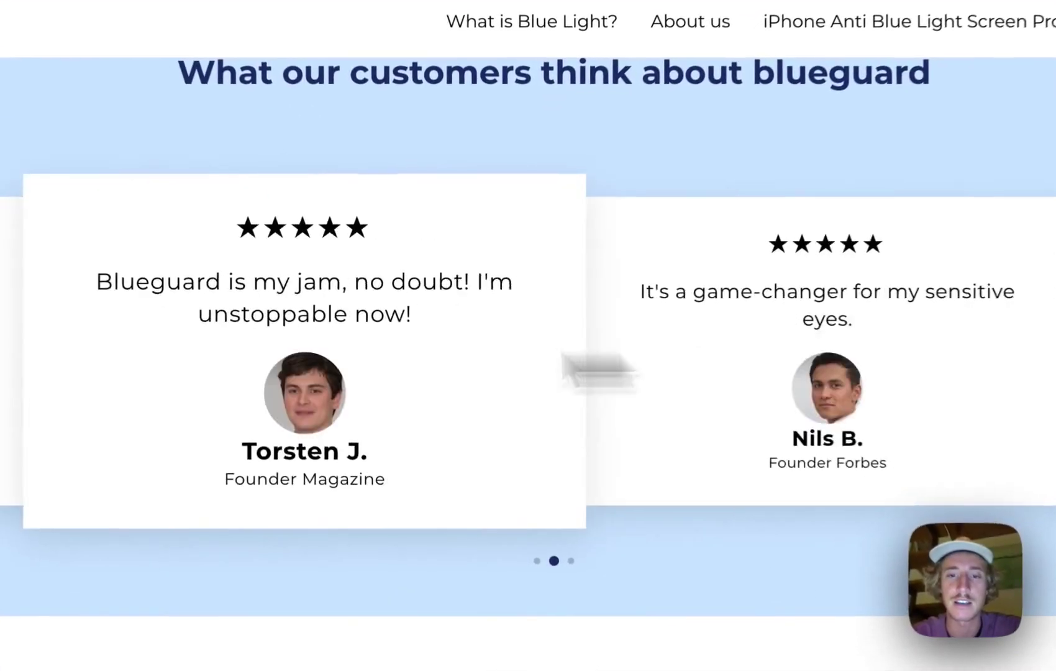